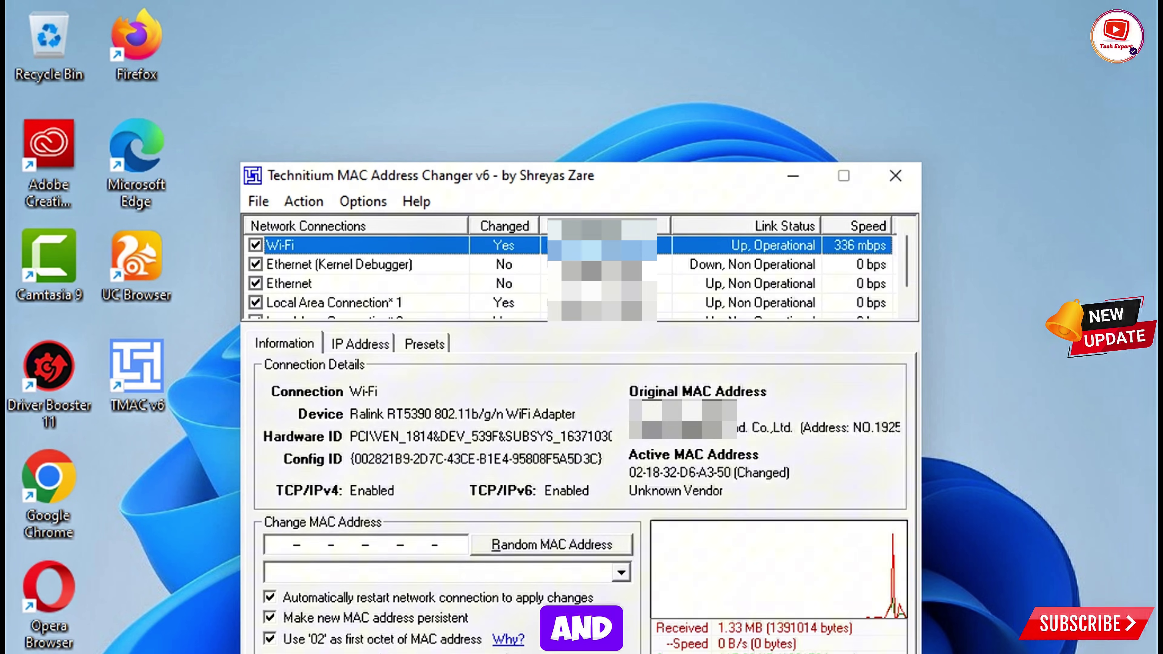
Step: Apply the Shenzhen ViewAt Technology MAC 02-43-DB-D6-A3-50 to Wi-Fi and dismiss the success notice
click(620, 572)
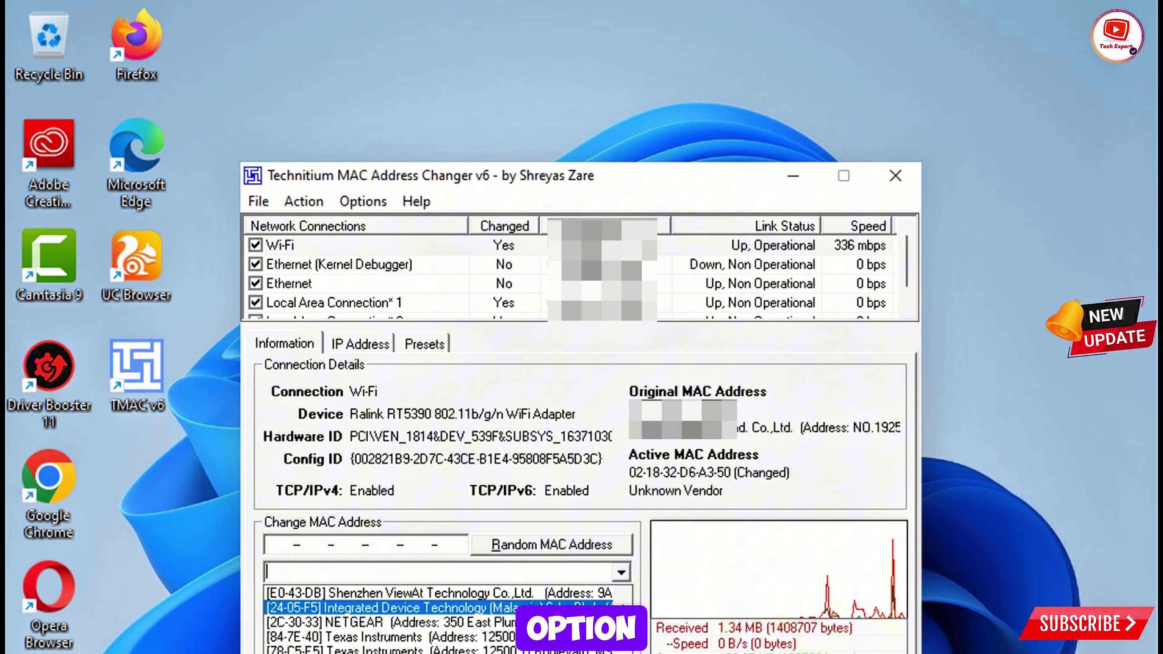
click(438, 593)
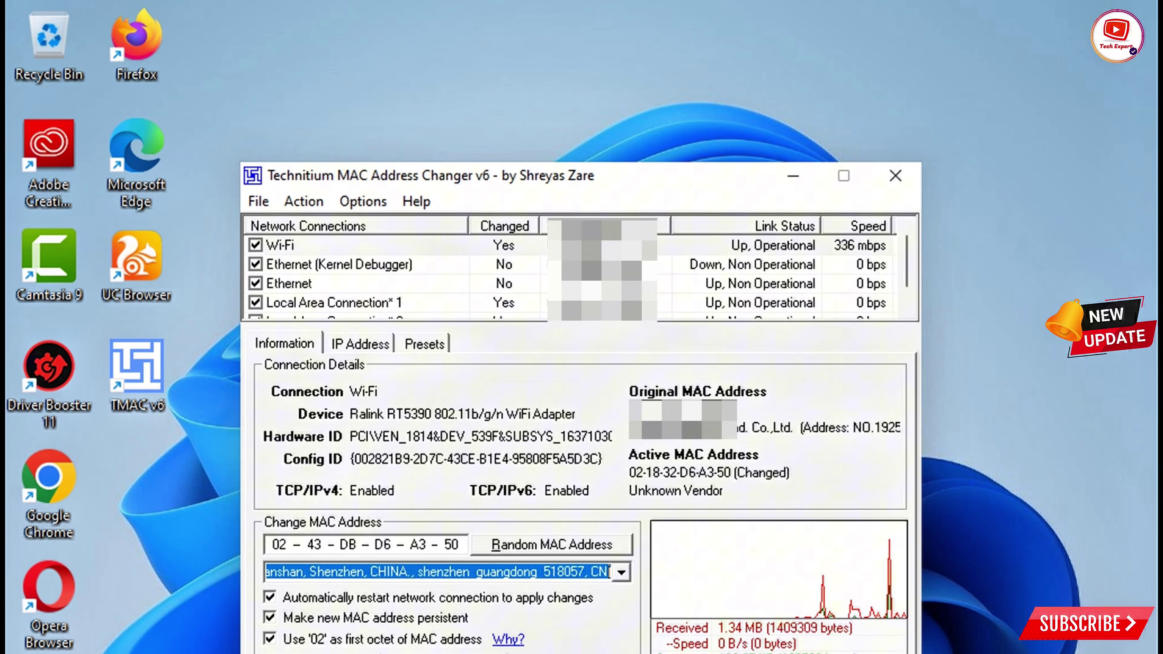
key(alt+c)
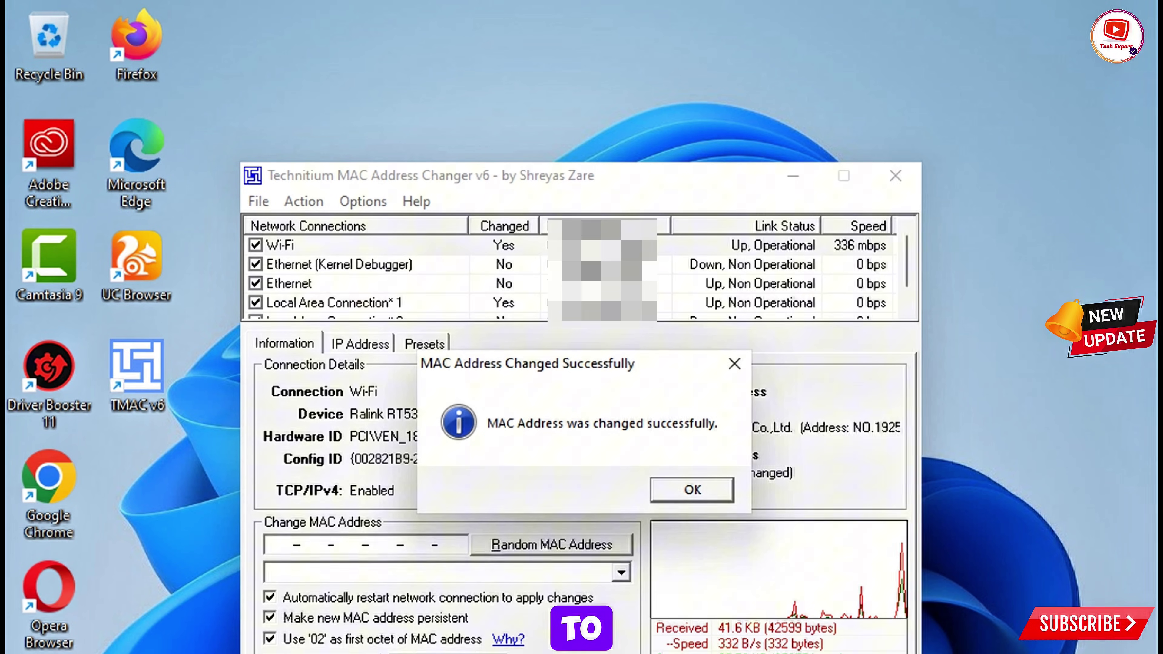
click(692, 490)
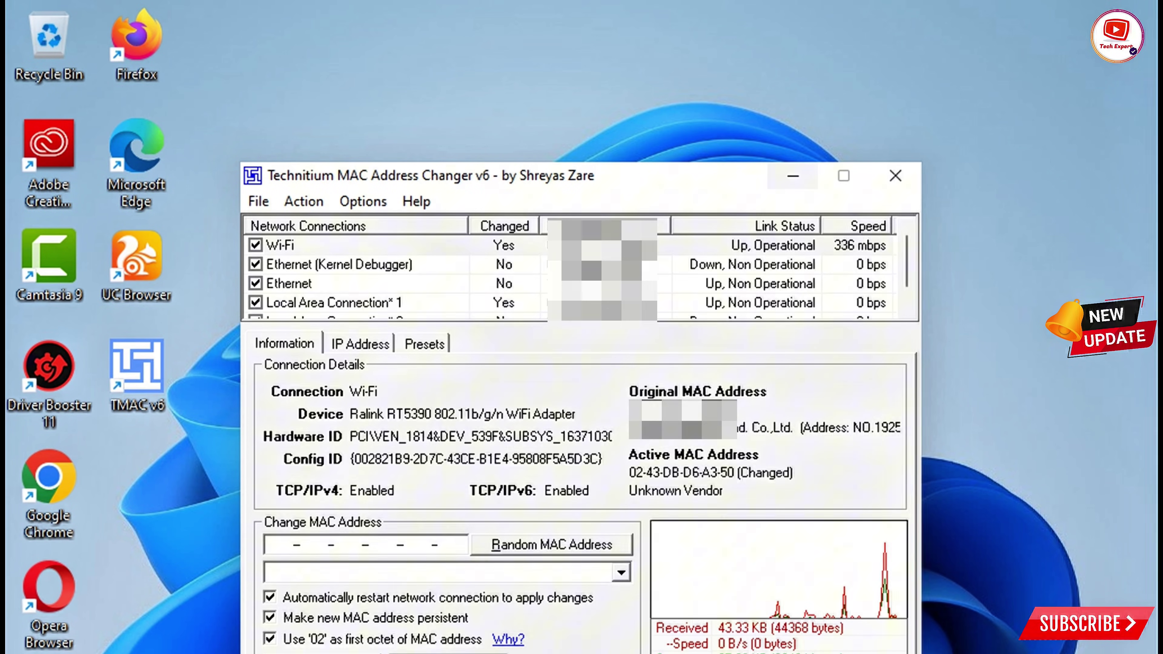
Step: Minimize the Technitium MAC Address Changer window
click(793, 175)
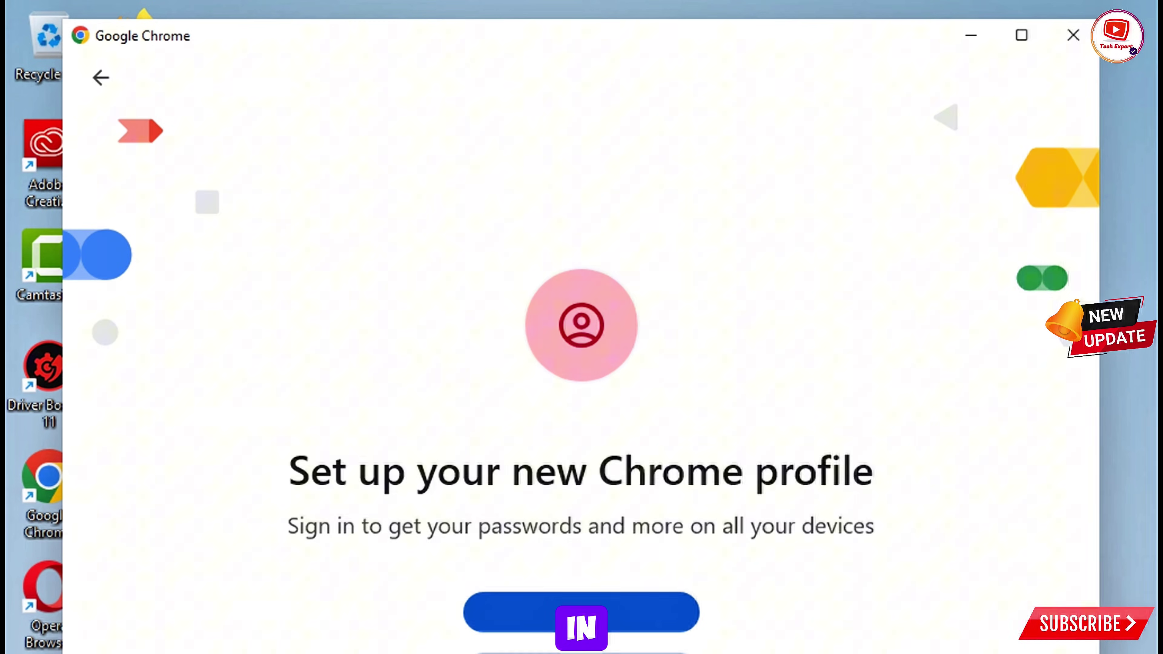
Step: Create a new Chrome profile named 'Tech Expert', keeping the pink colour
key(Return)
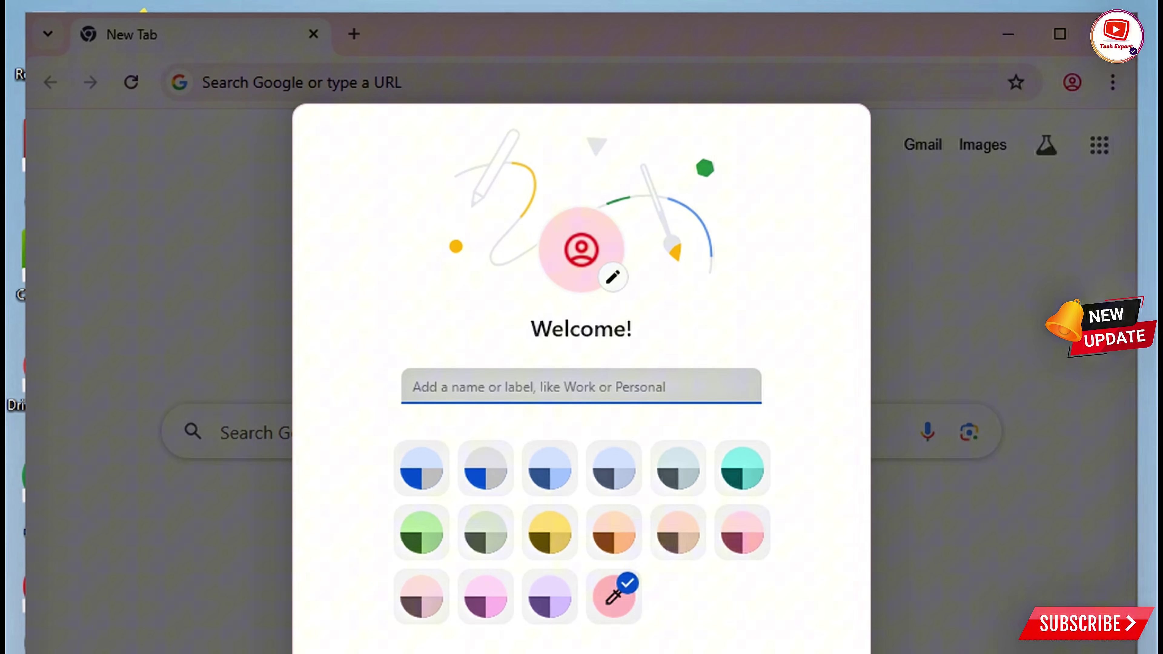
text(Tec)
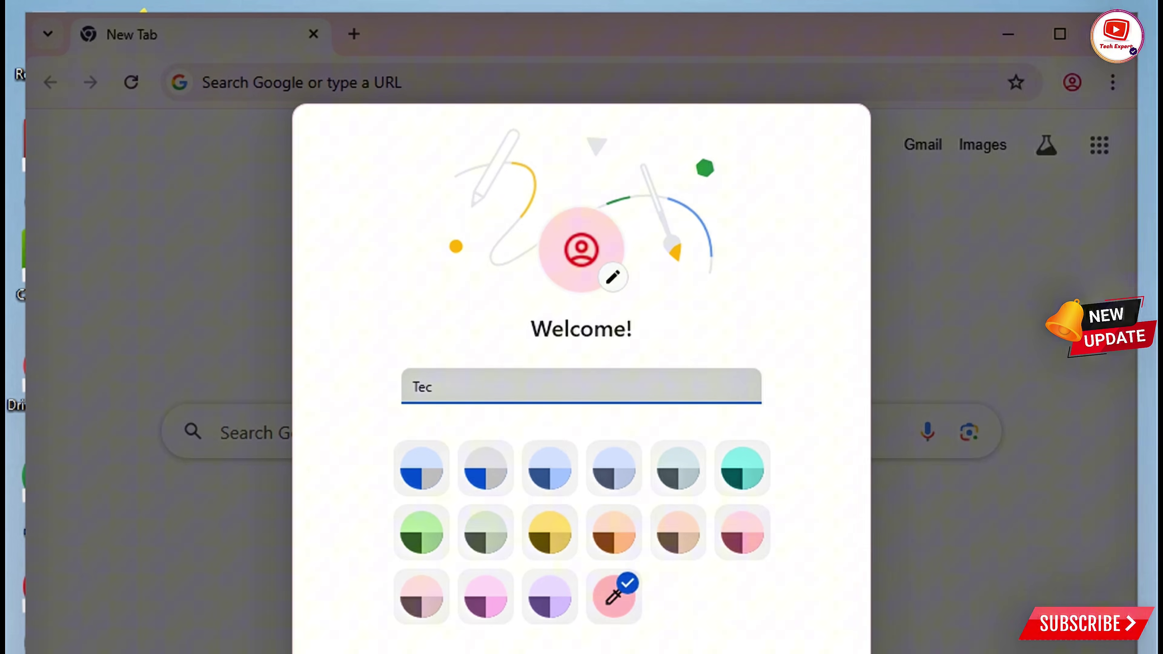
text(h Expert)
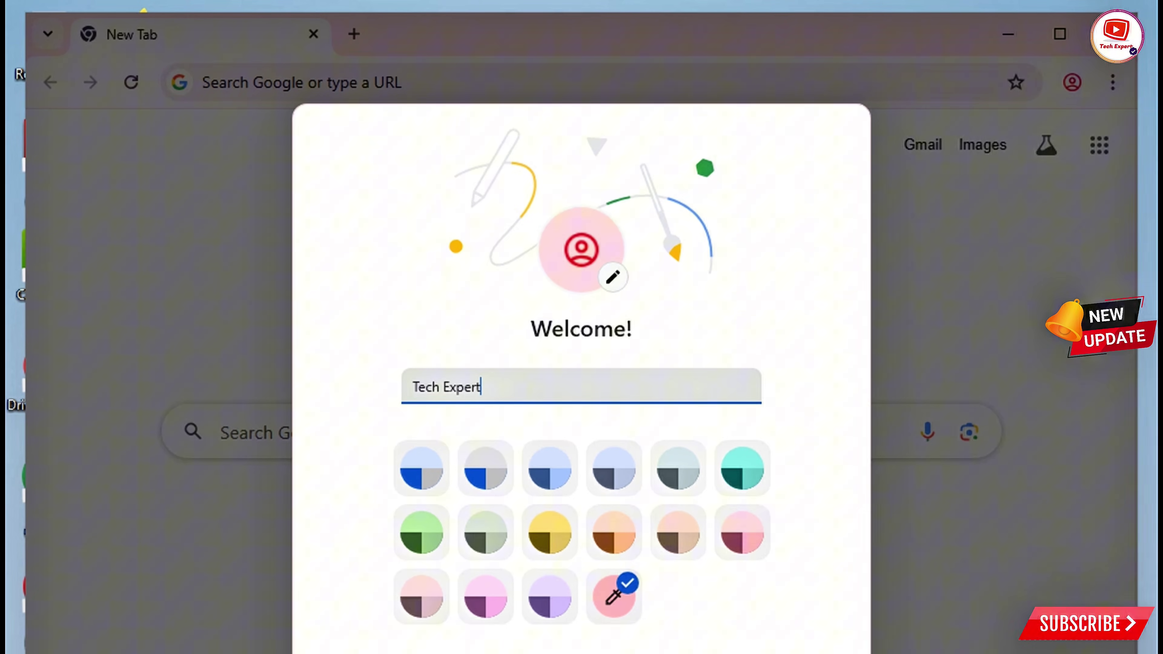
key(Return)
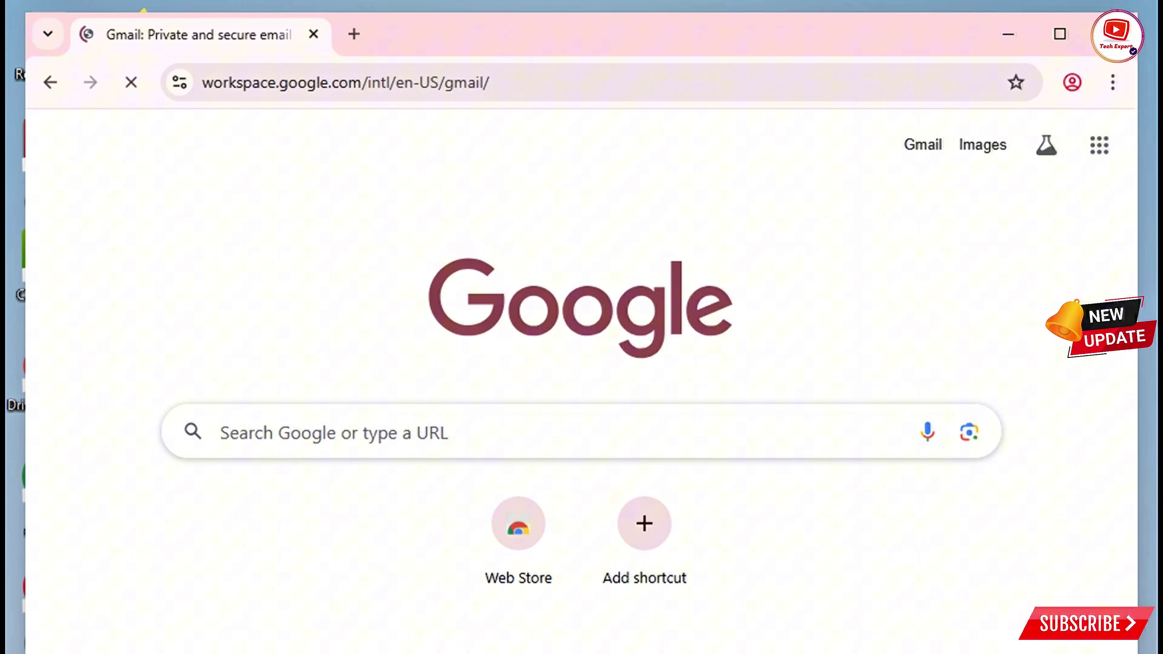
Step: Maximize Chrome and start creating a Google account for personal use
click(1059, 34)
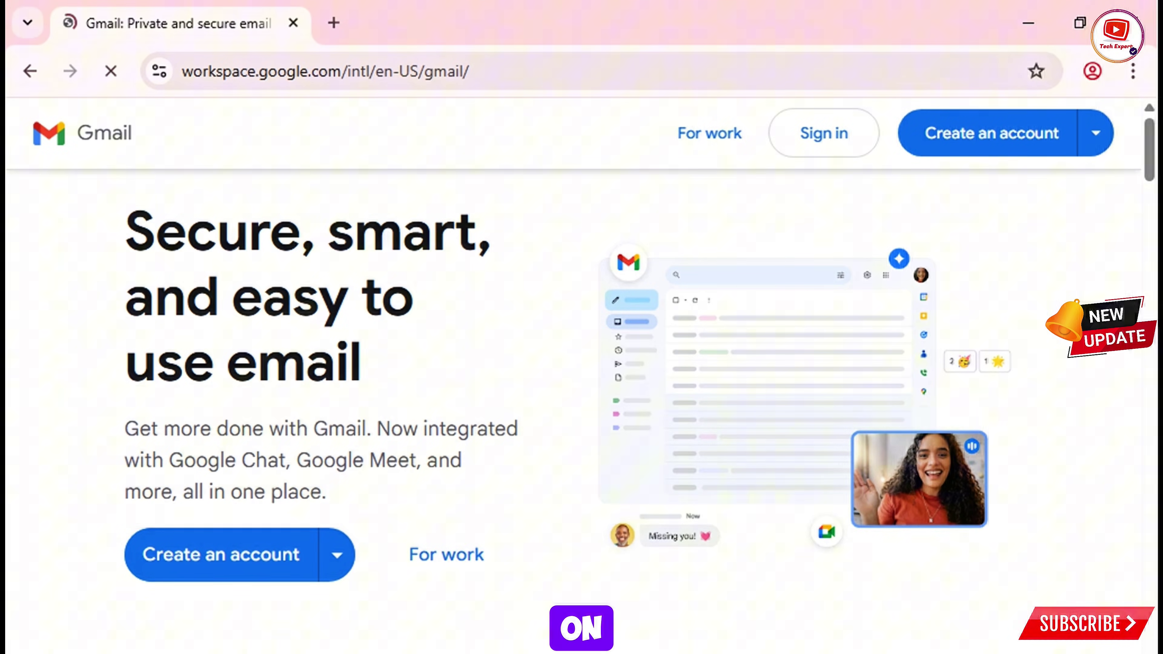
click(1096, 133)
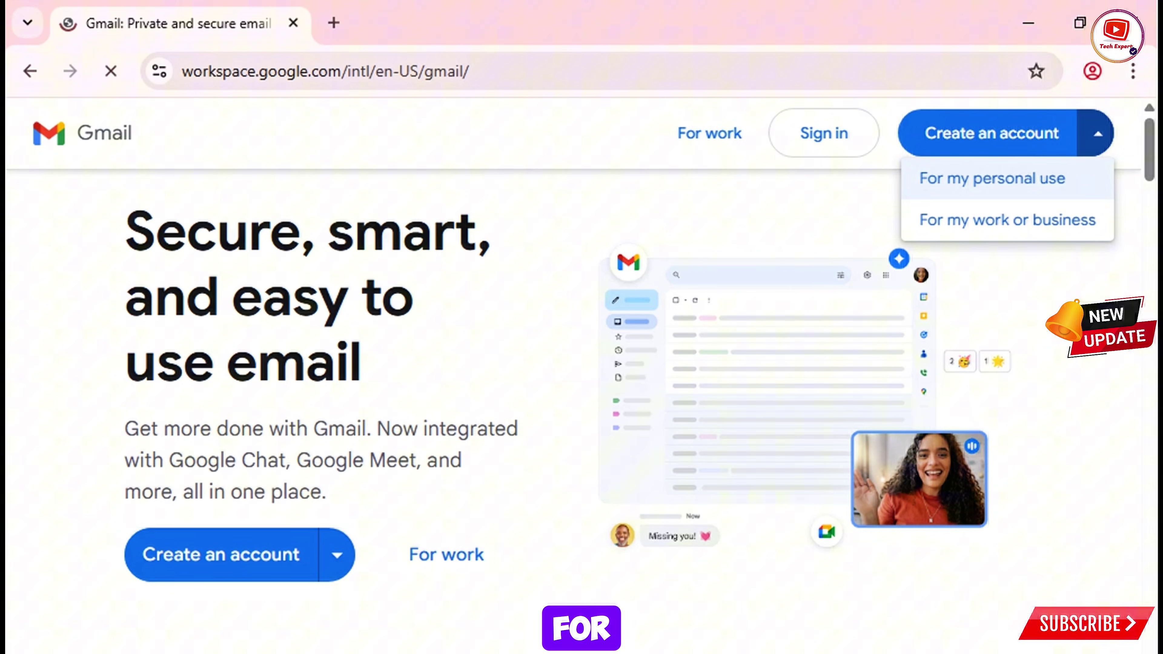
click(992, 178)
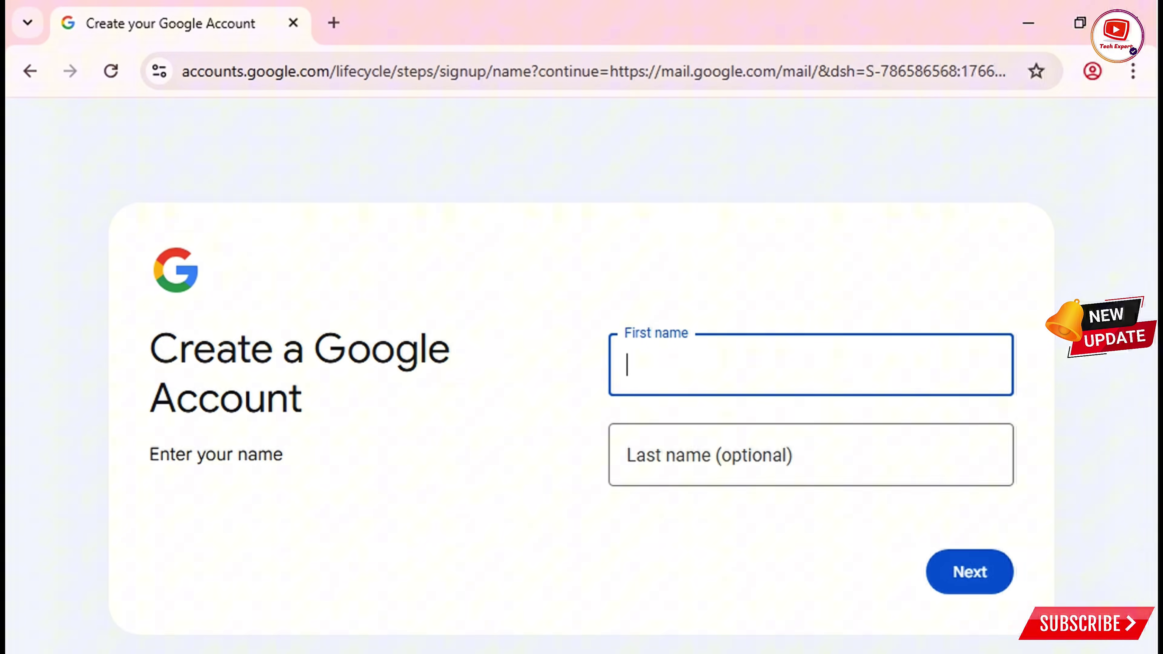
Step: Enter the account holder's first and last name and continue
text(Tech)
click(687, 455)
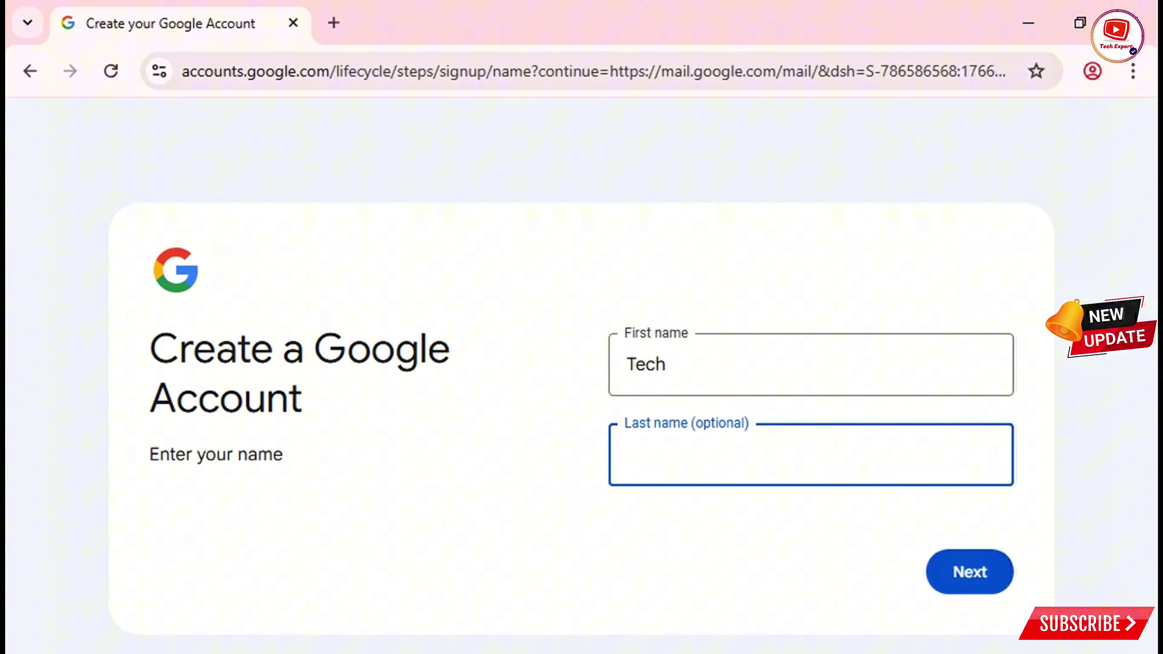
text(Expert)
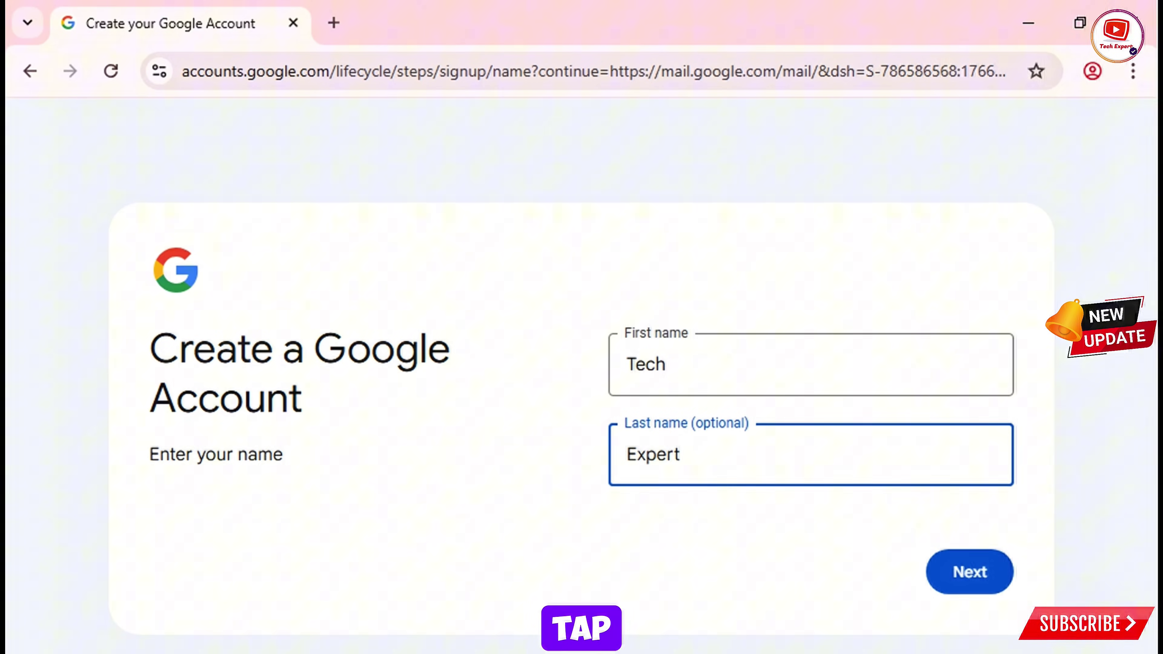
key(Return)
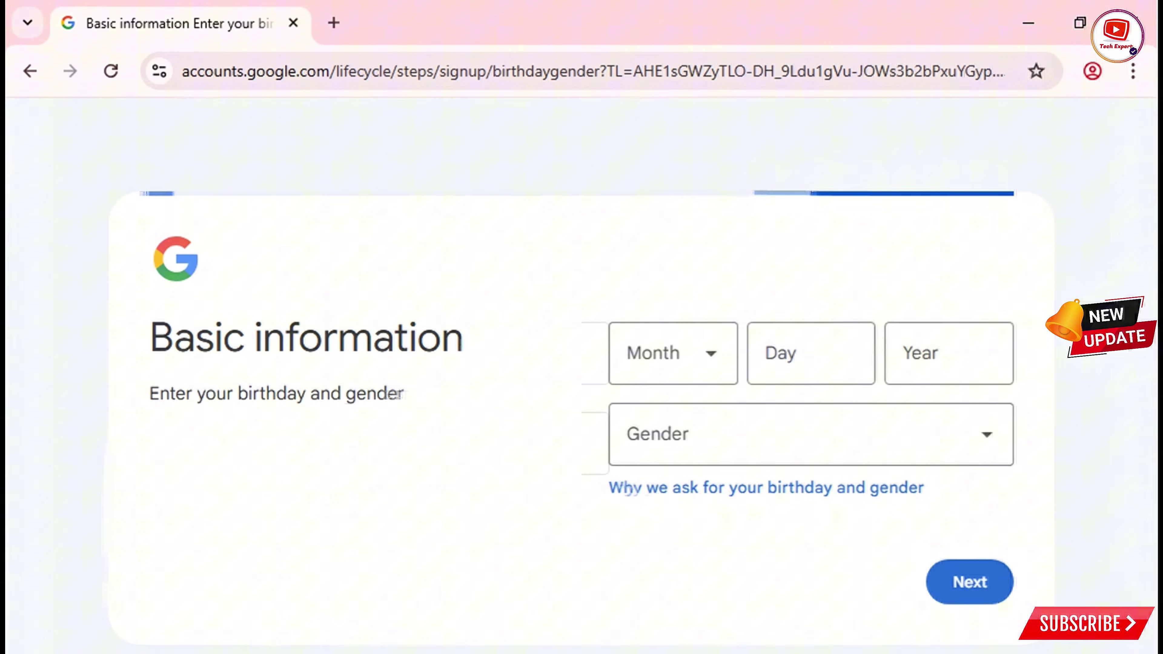
click(673, 352)
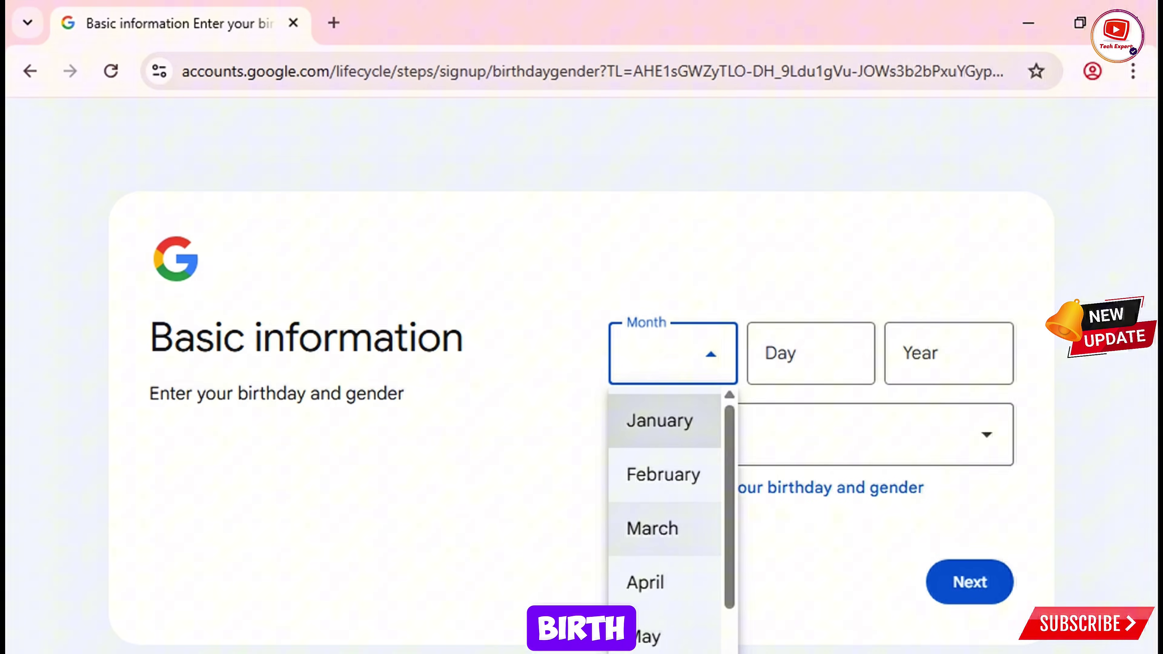
click(662, 475)
click(811, 353)
text(14)
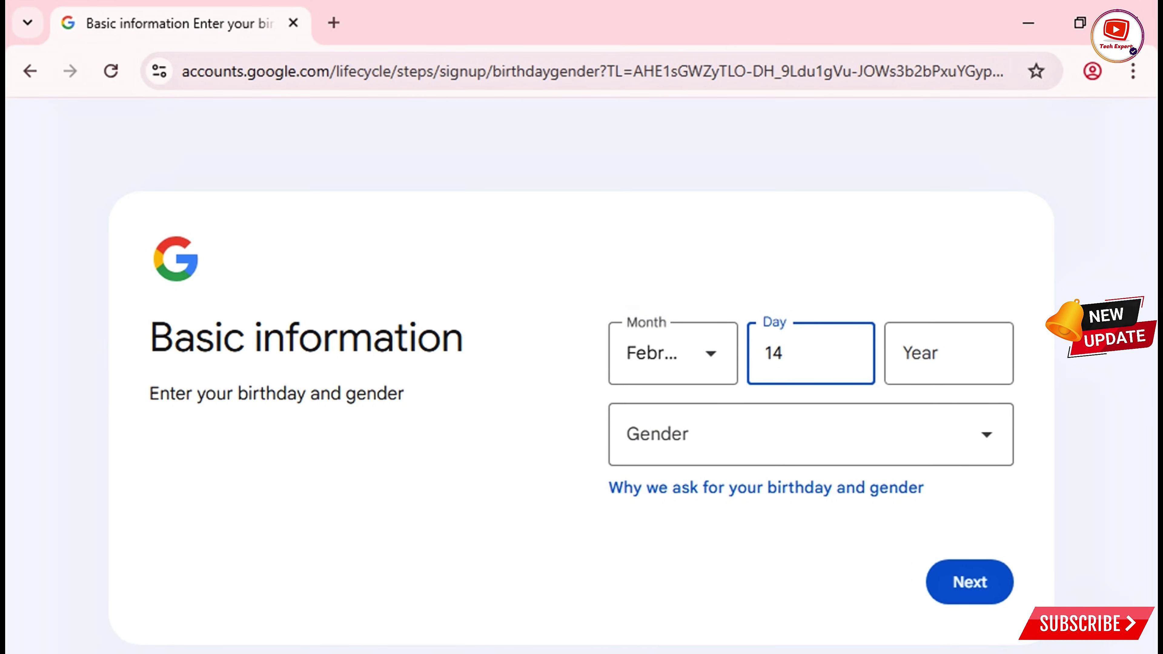
click(948, 353)
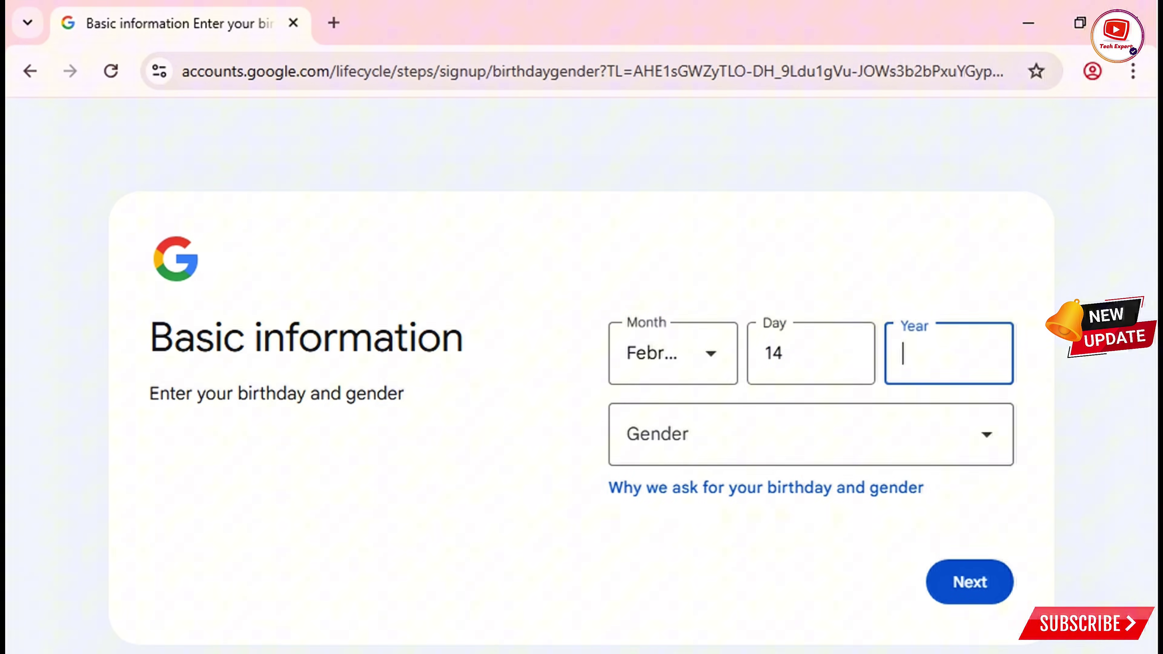
text(2002)
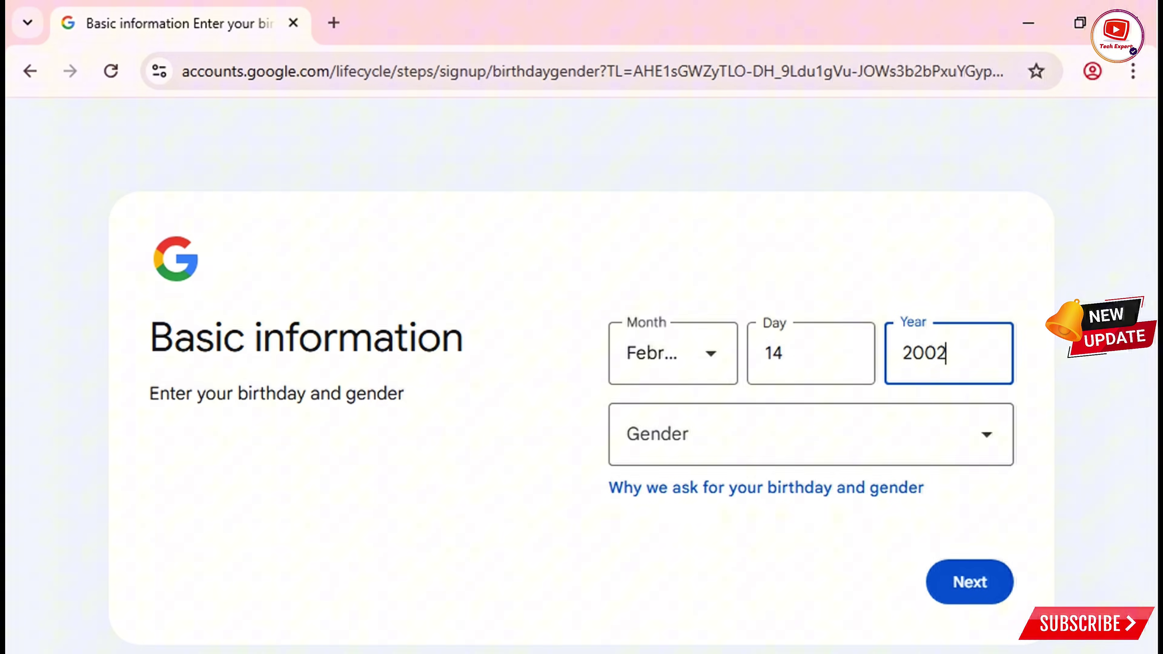
click(811, 434)
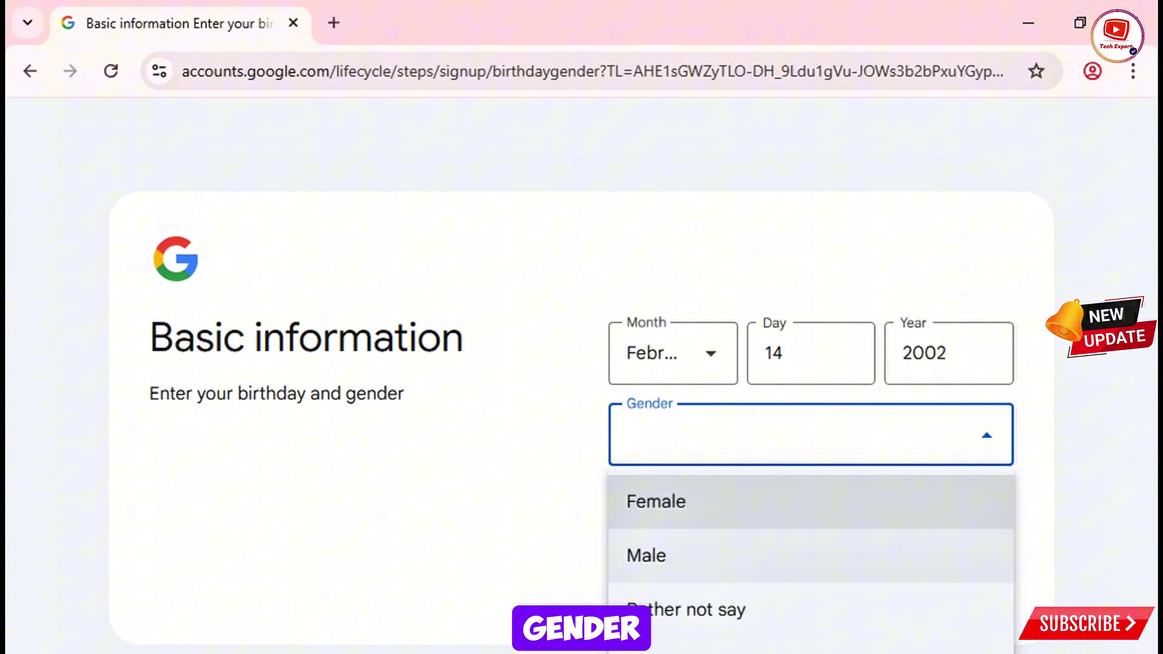
click(686, 554)
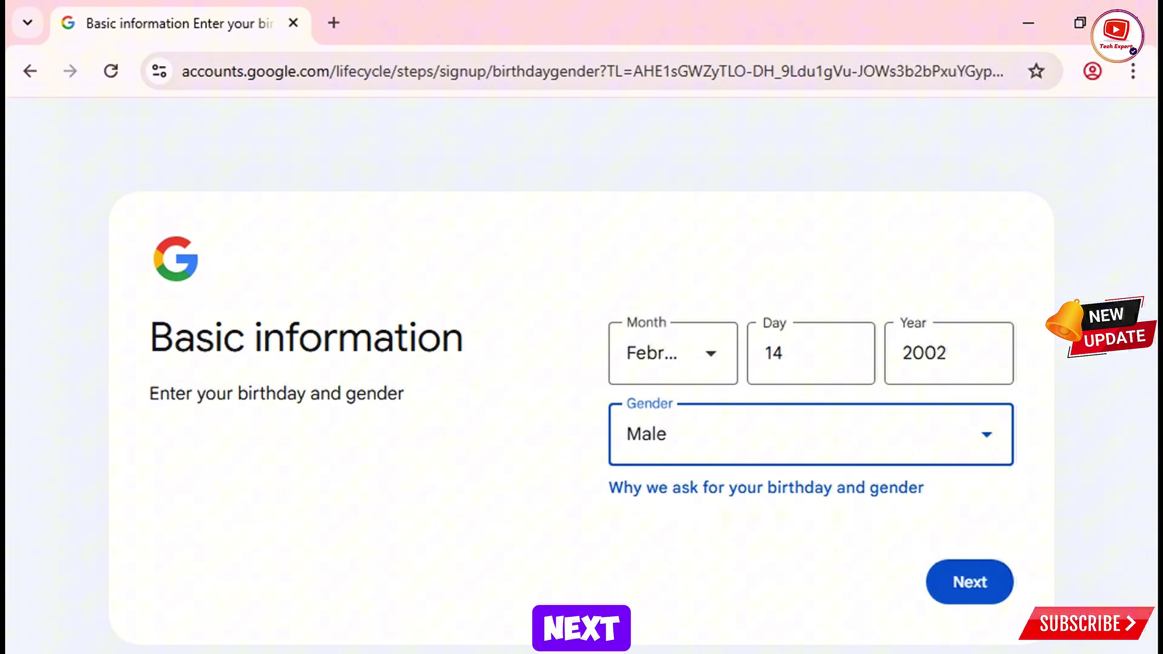
key(Return)
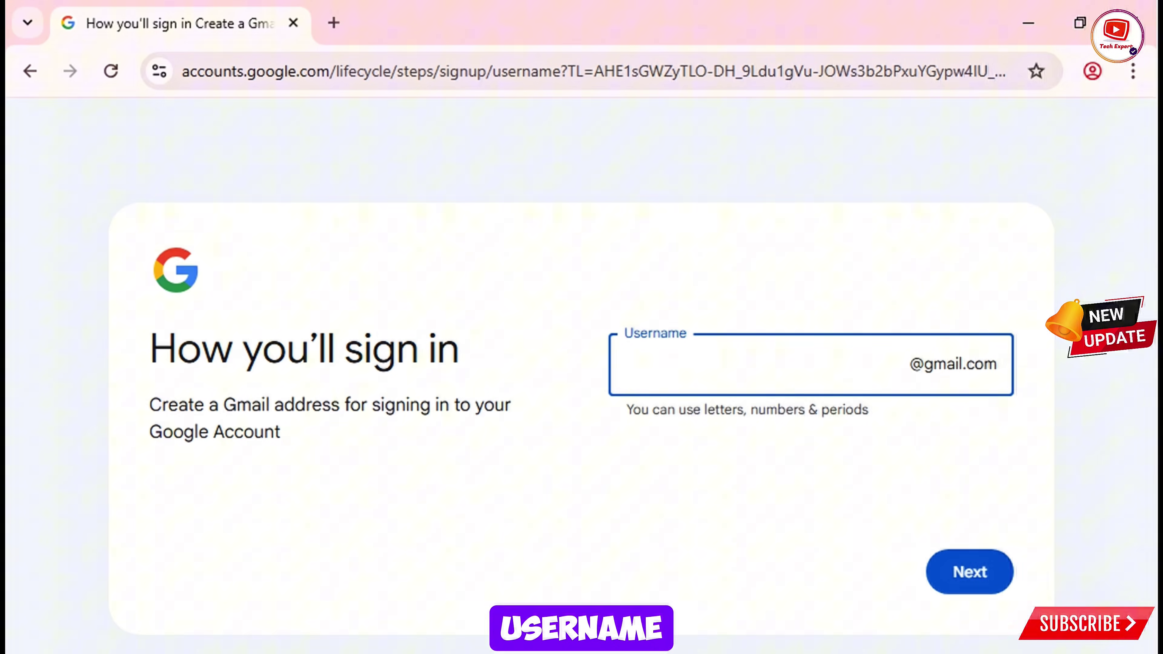
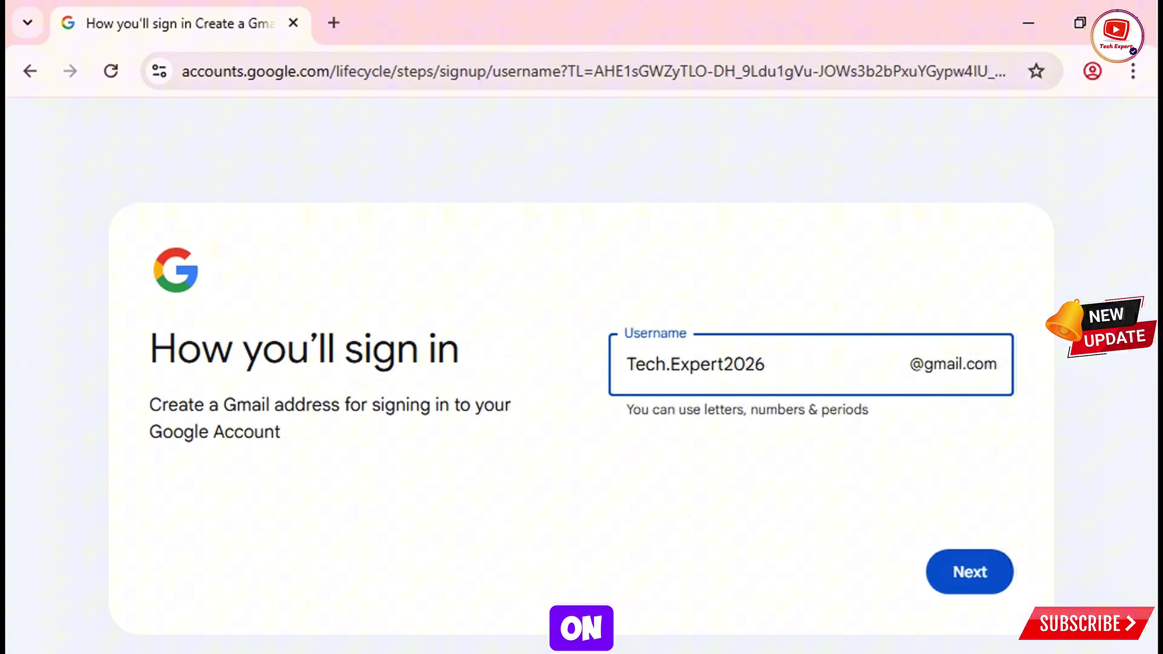
Step: Choose a custom Gmail username, then enter and confirm the account password
key(Return)
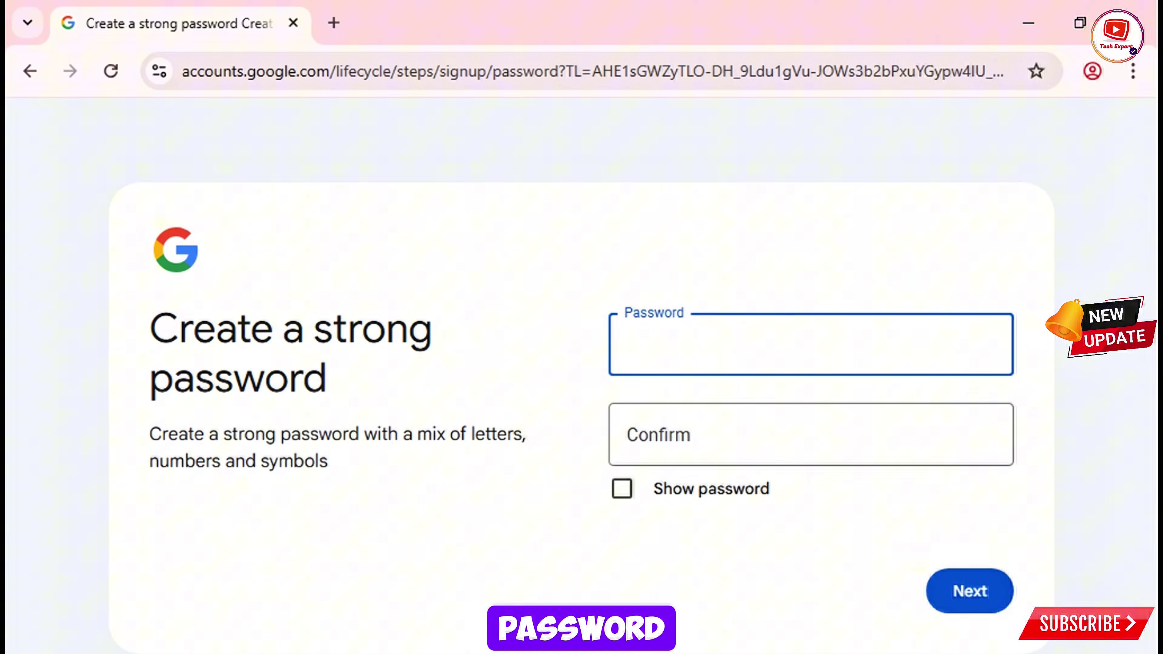
text(•••)
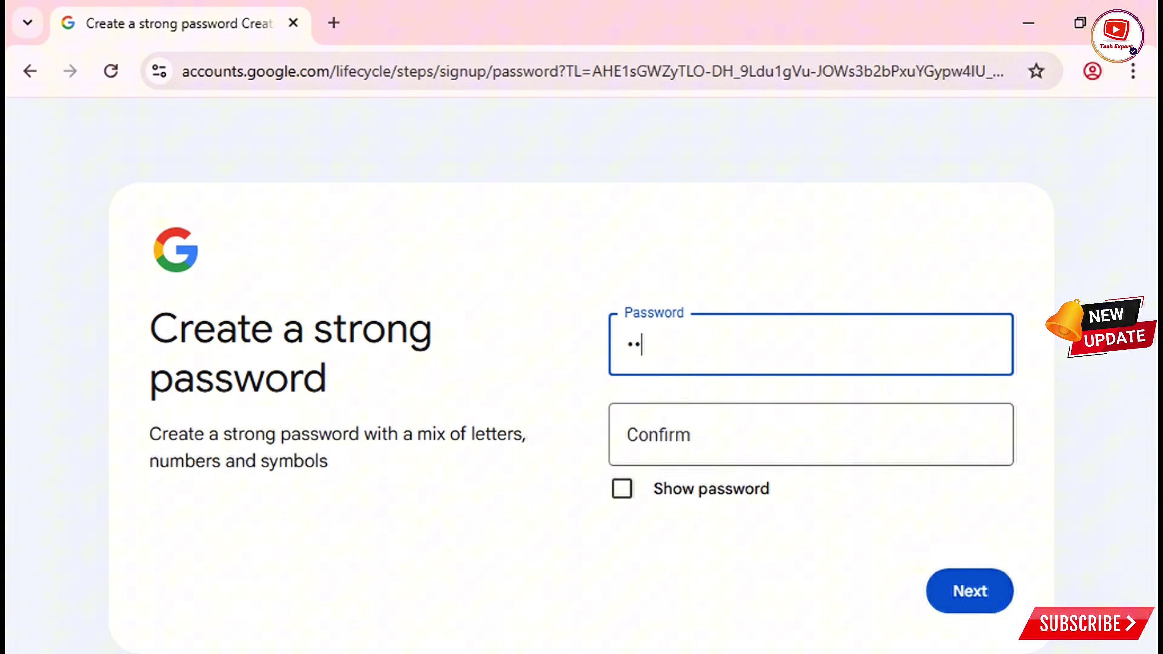
text(•••••)
click(659, 434)
text(••••••••)
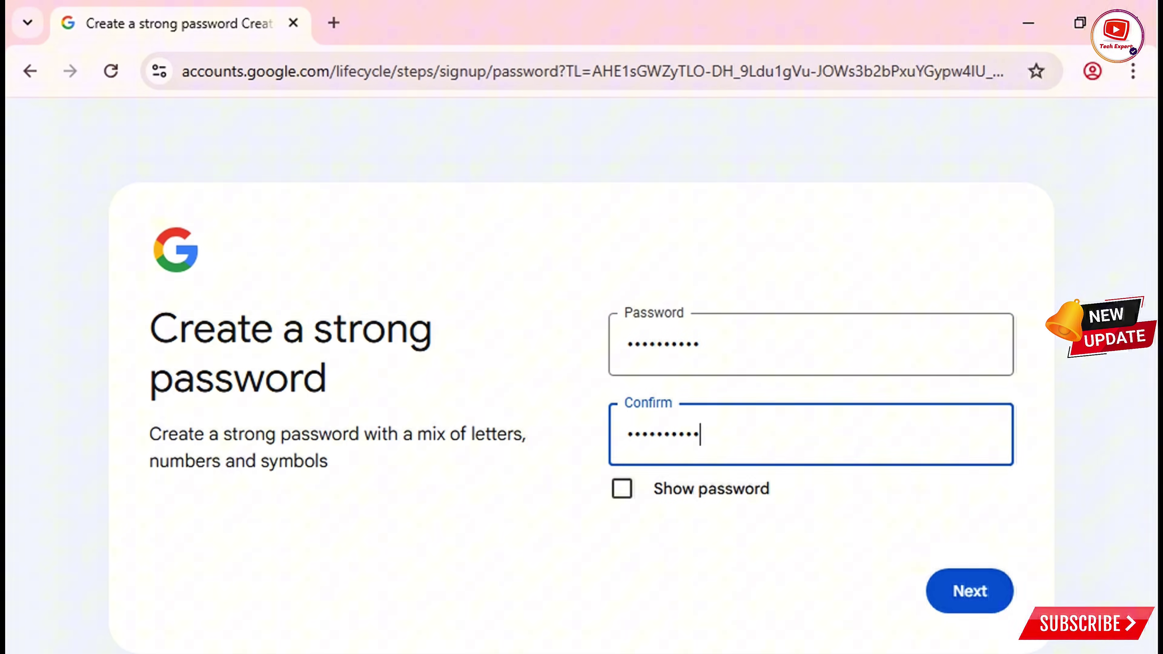
key(Return)
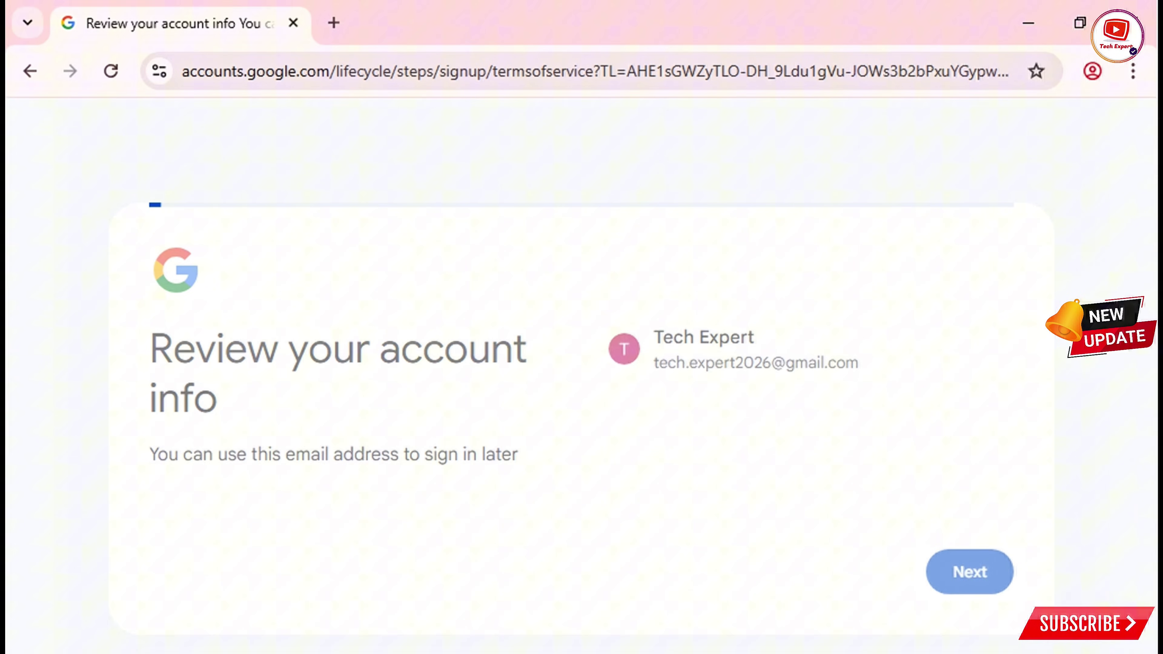
Step: Scroll through the Privacy and Terms page and accept it with I agree
scroll(582, 380, down, 20)
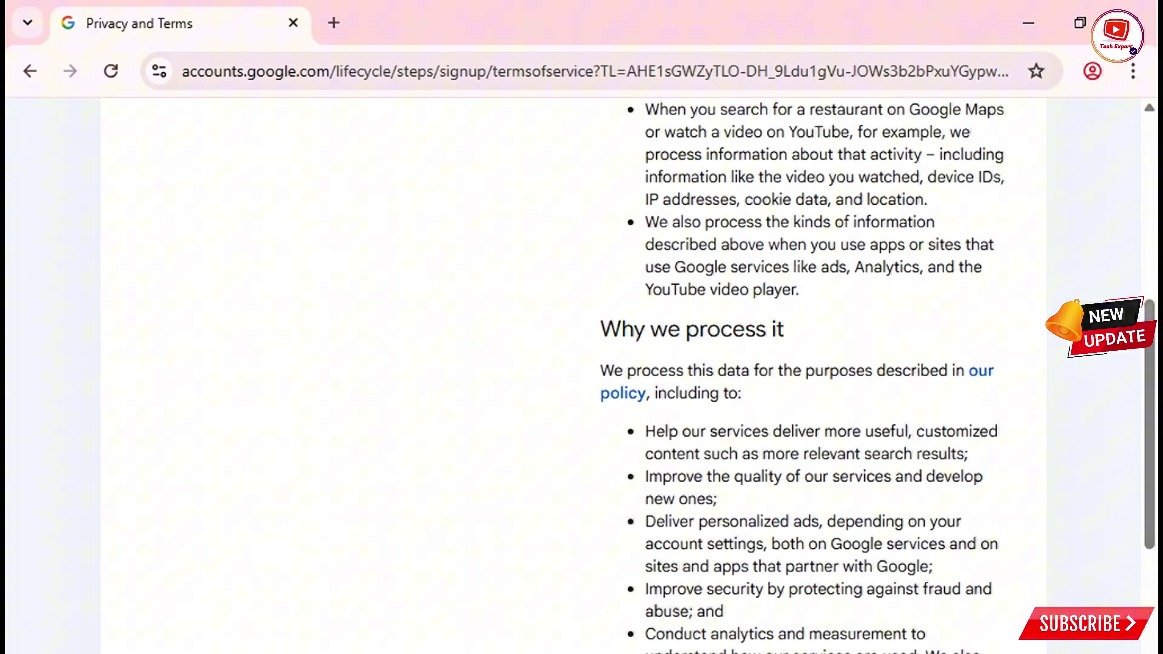
click(953, 621)
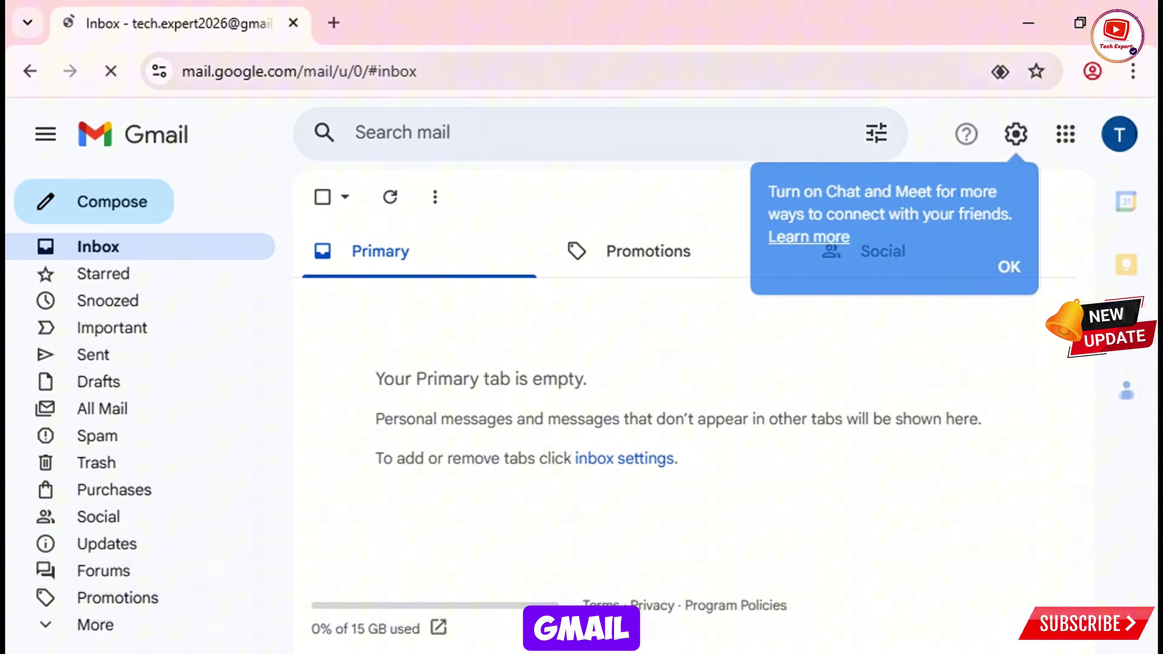
Step: Dismiss the Chat and Meet tip and check the signed-in account from the avatar panel
click(1009, 266)
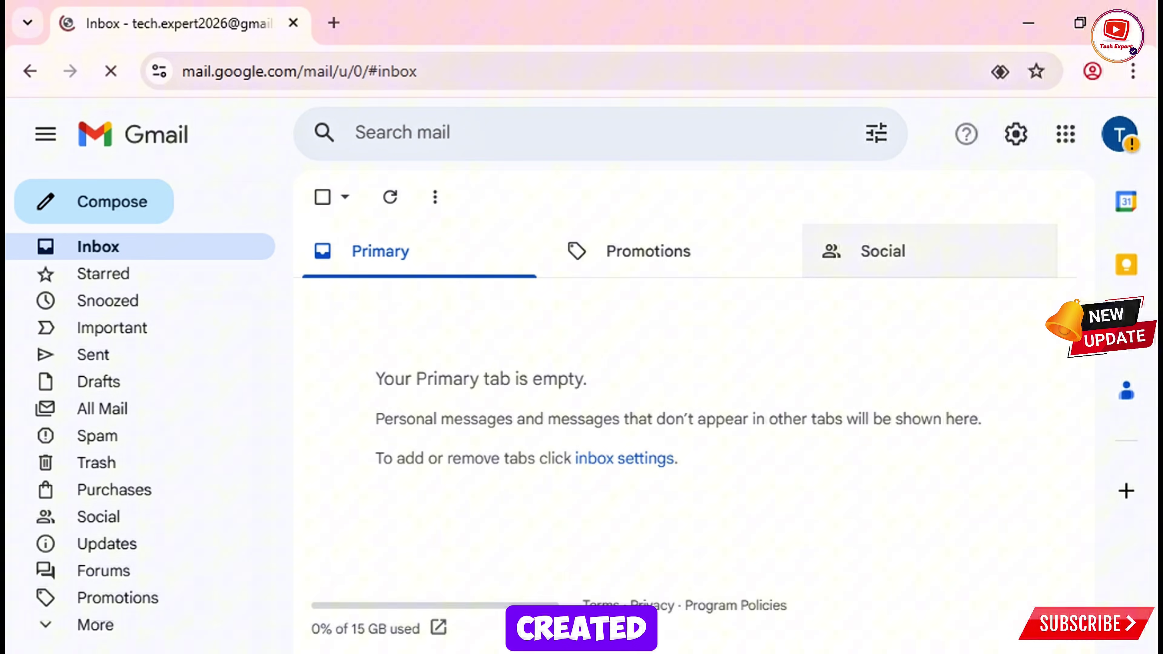
click(1118, 134)
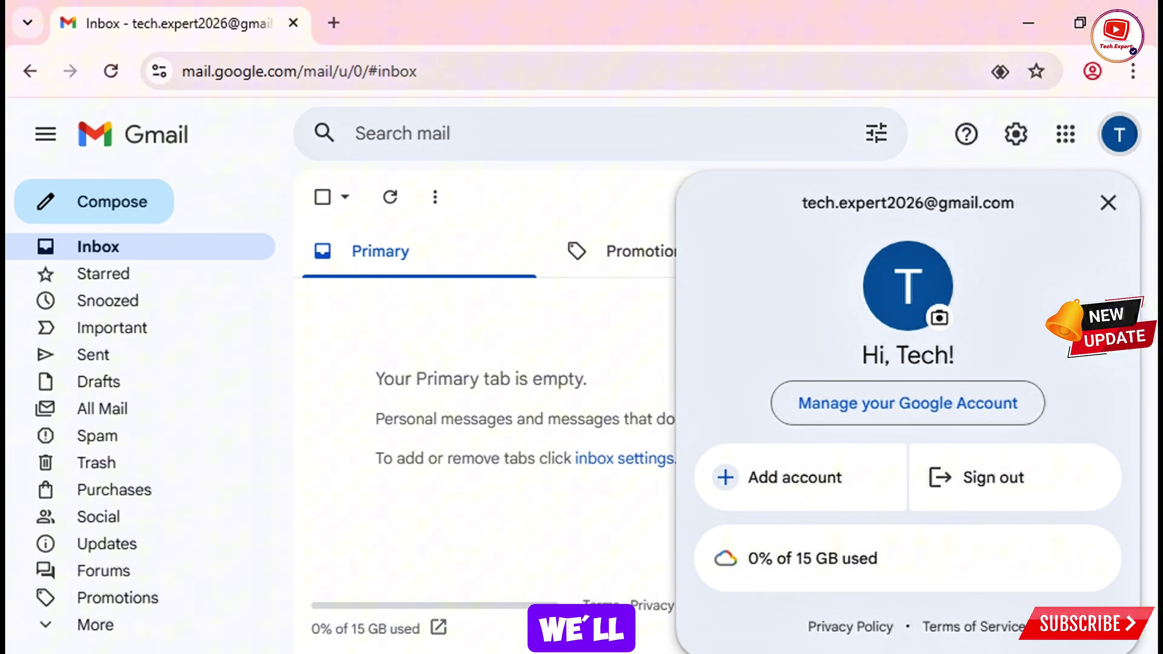
key(Escape)
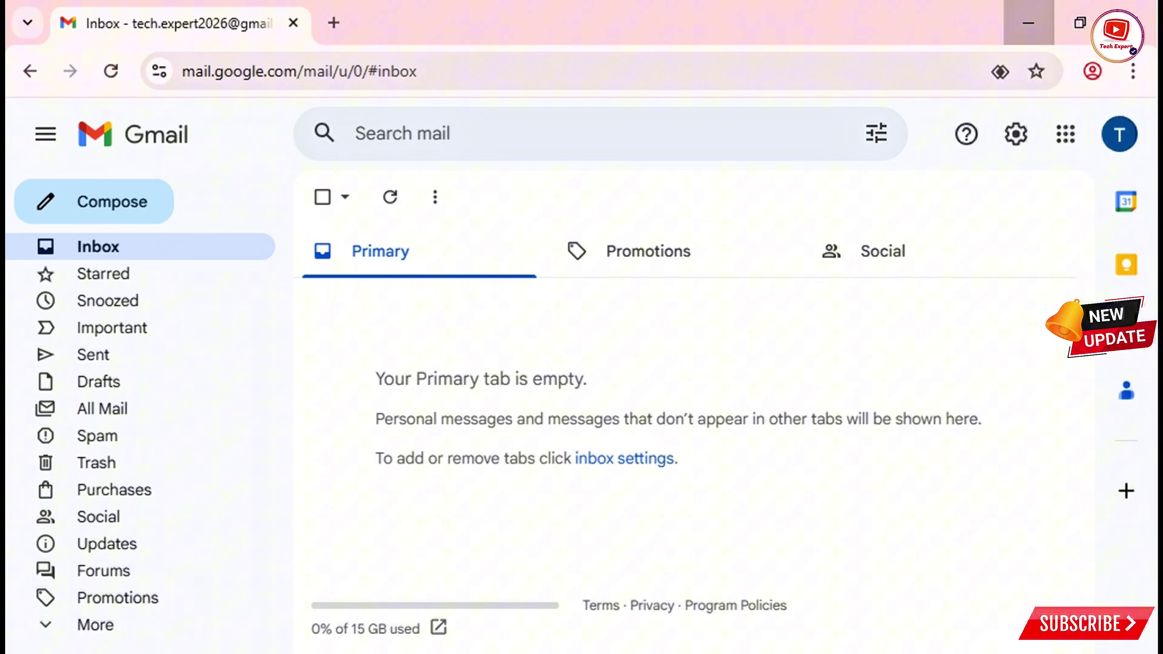
Step: Minimize Chrome and load google.com in Opera
click(1028, 23)
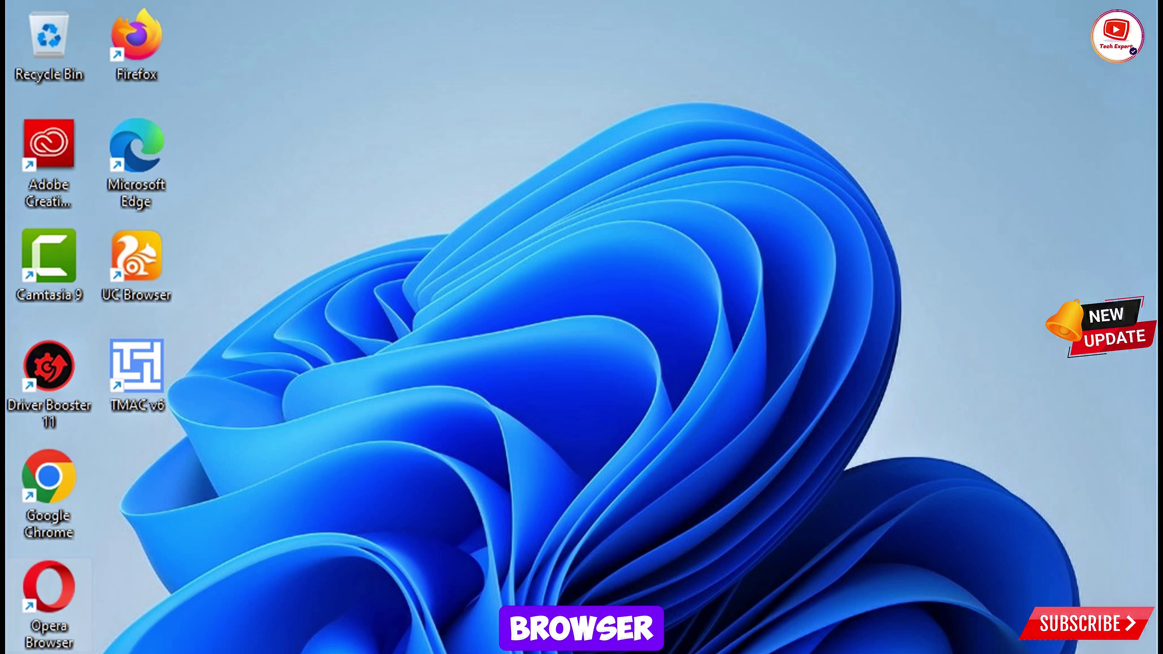
text(go)
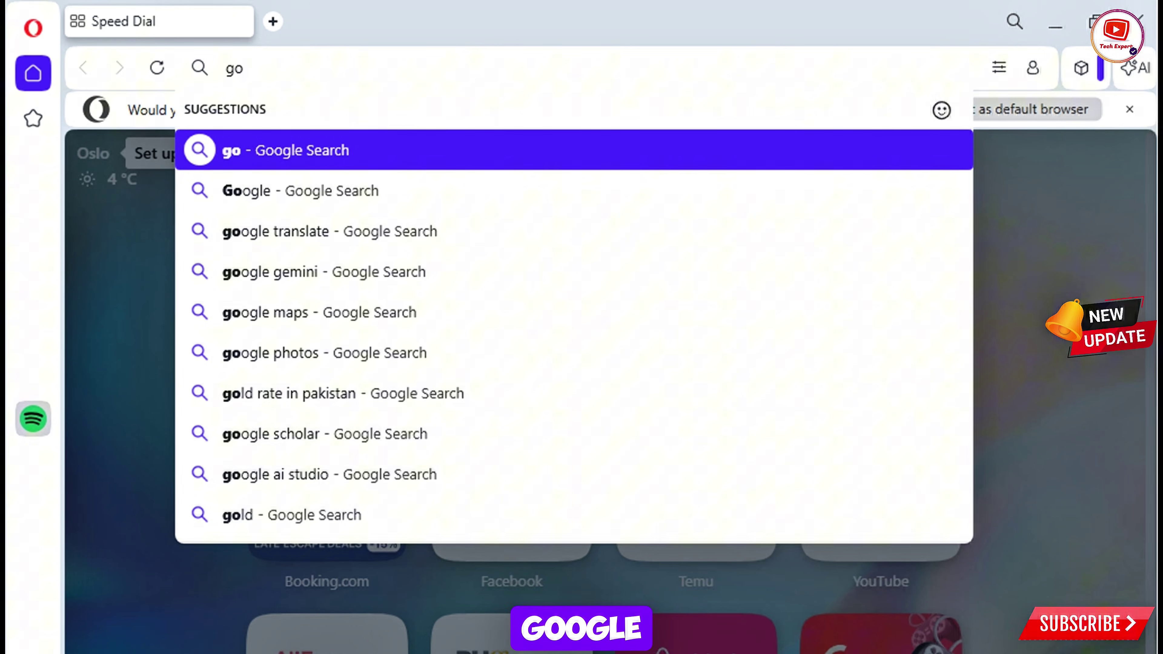
text(ogle)
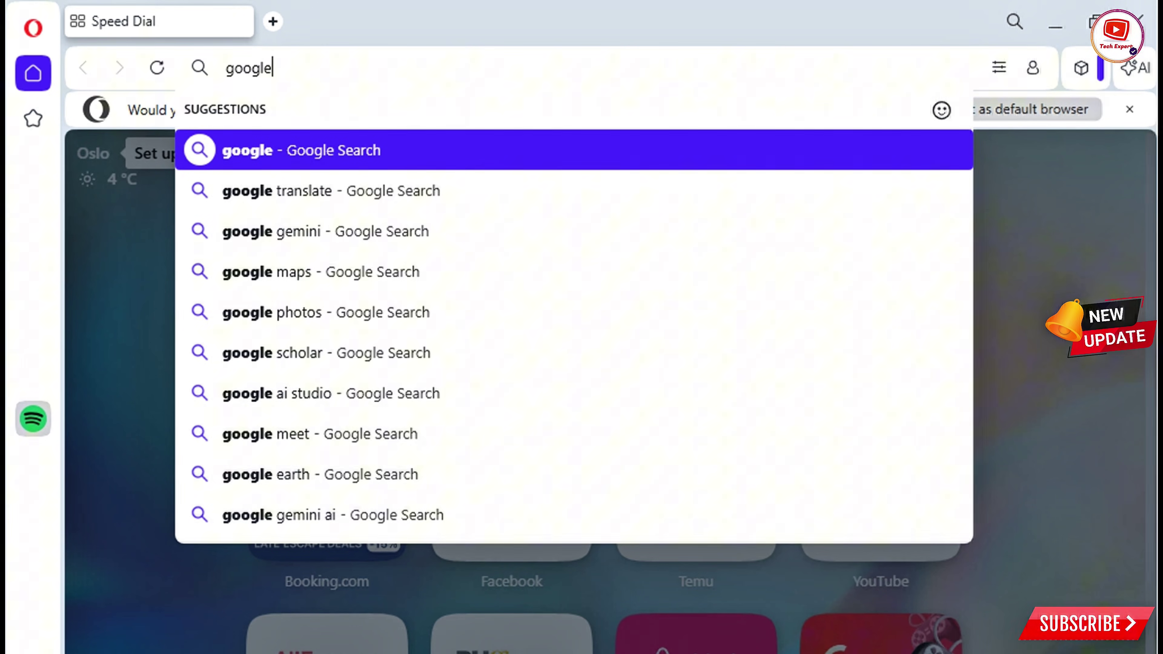
text(.co)
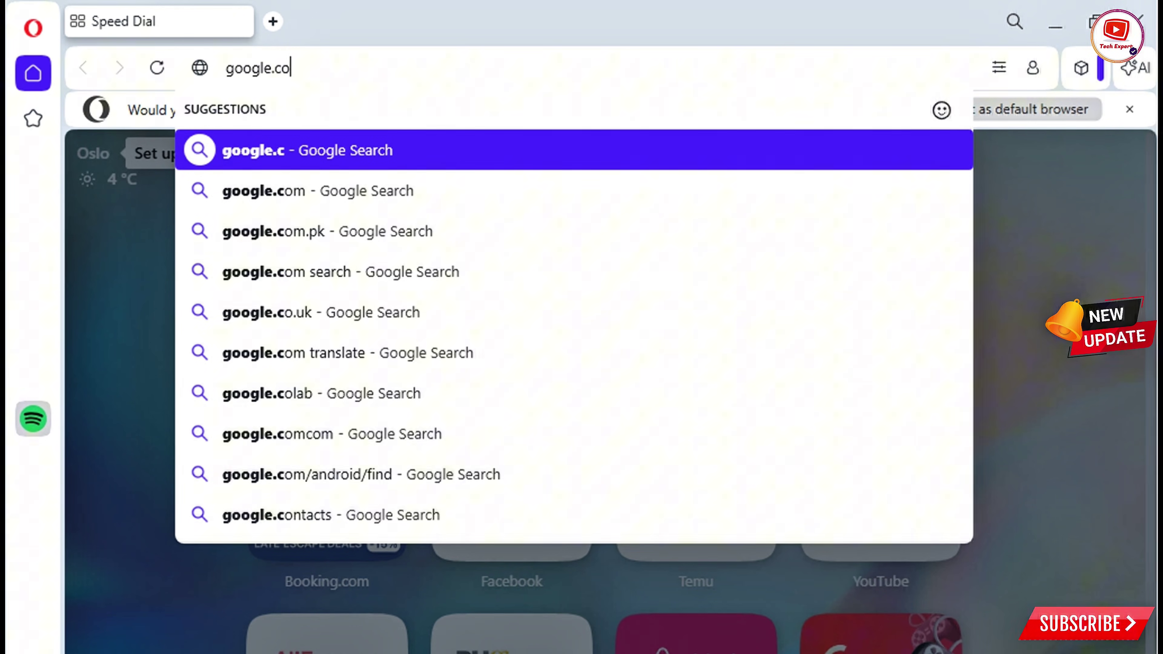
text(m)
key(Return)
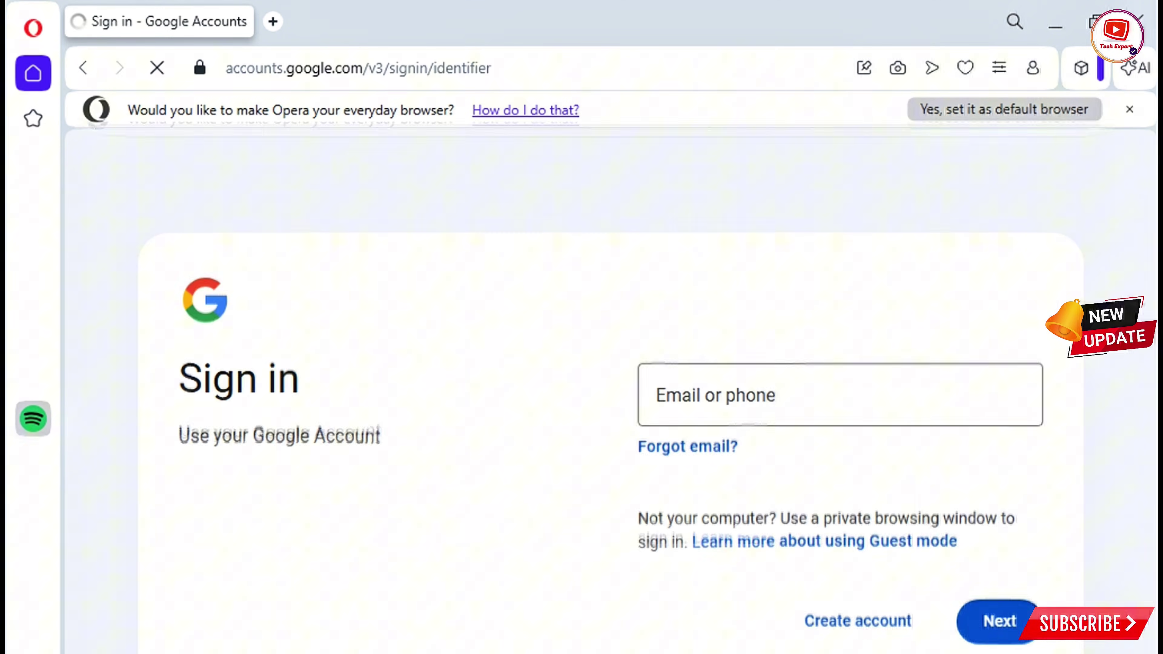
Step: Start a personal Google account in Opera and submit the first and last name
click(853, 596)
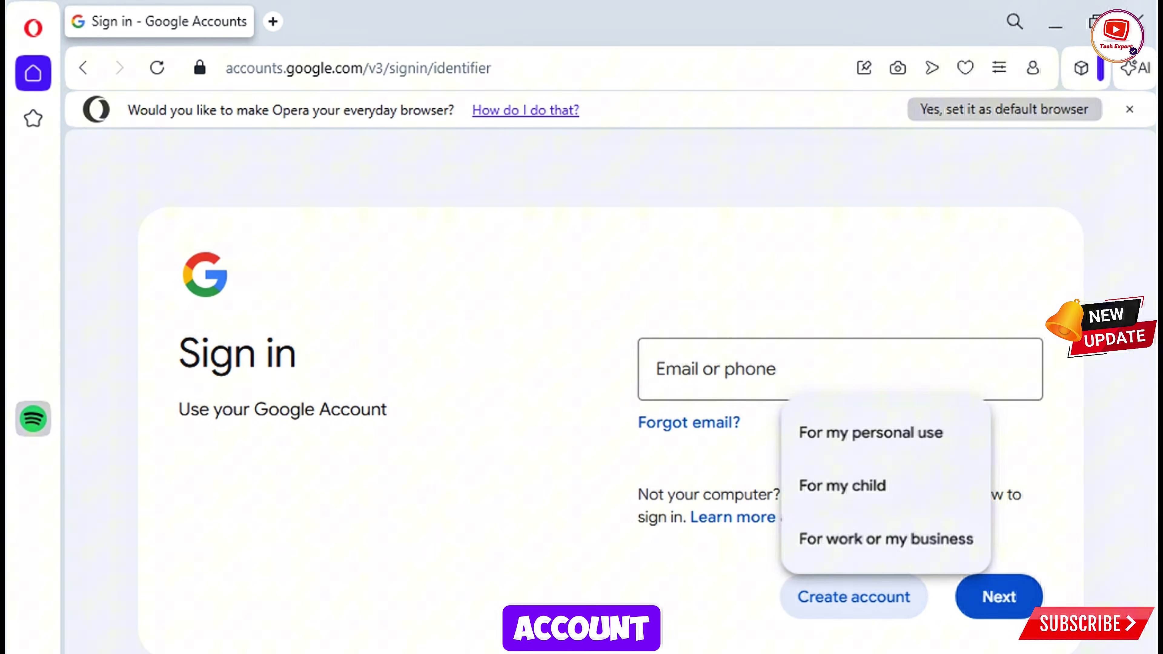
click(870, 432)
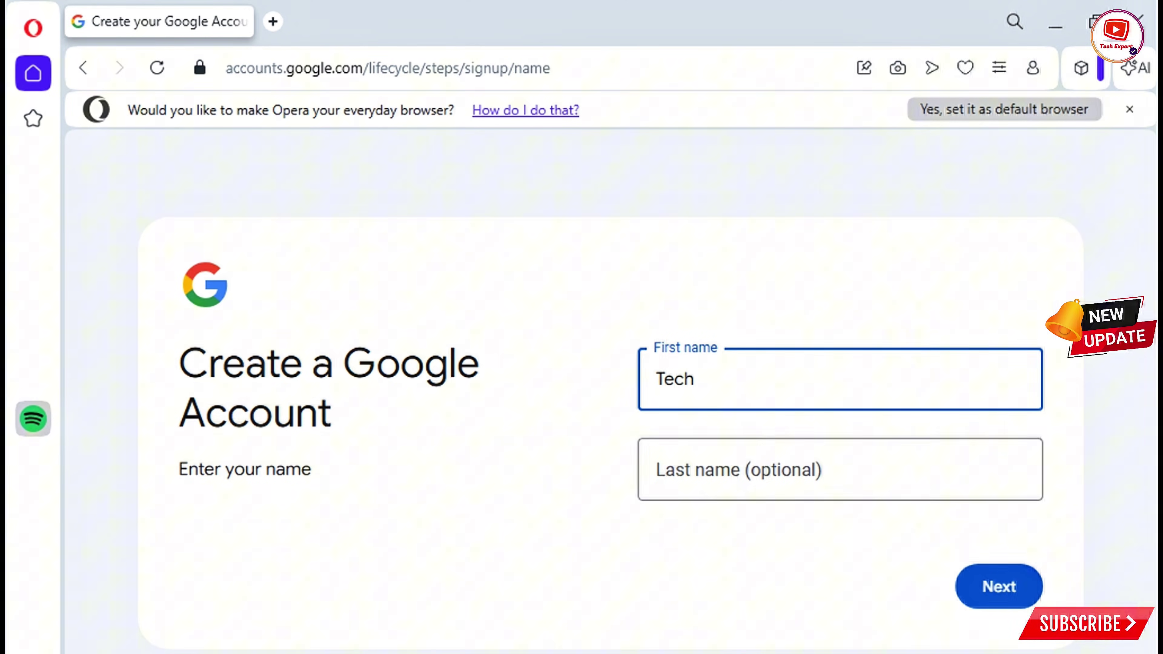
click(656, 469)
text(Expert)
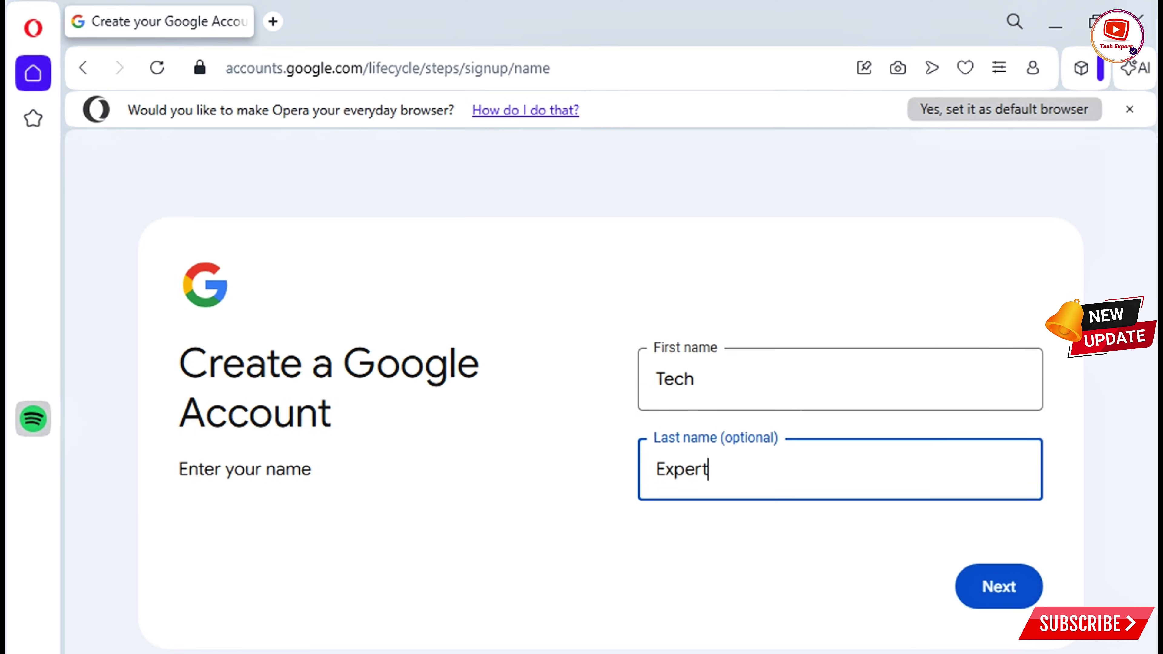
key(Return)
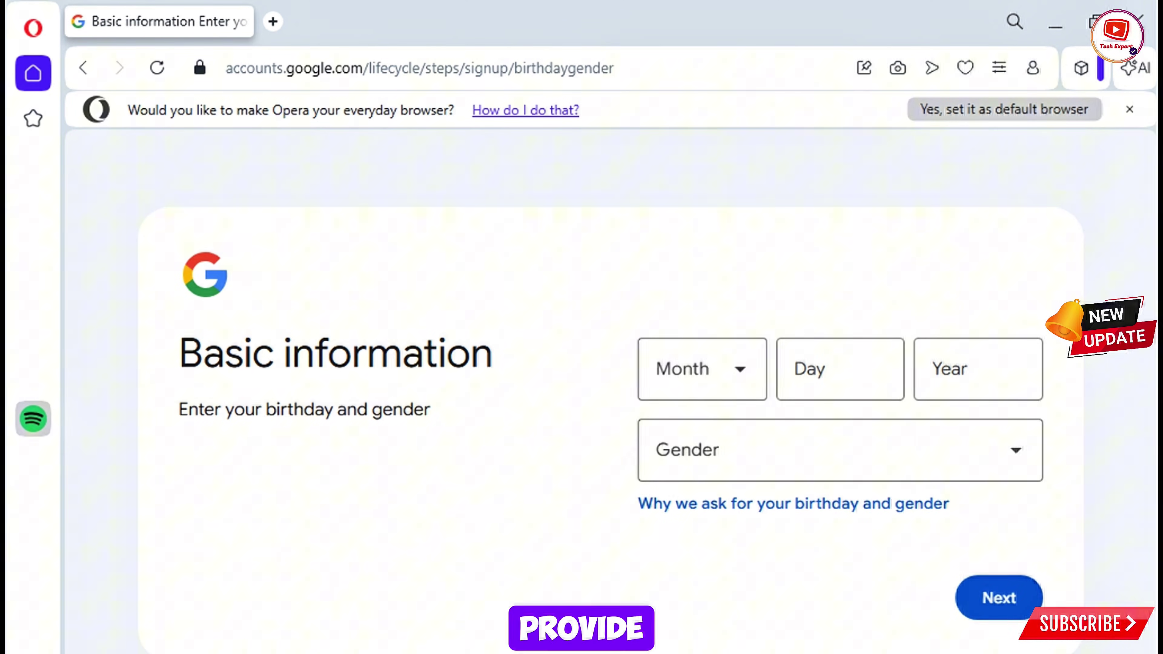
click(701, 369)
click(692, 490)
click(839, 369)
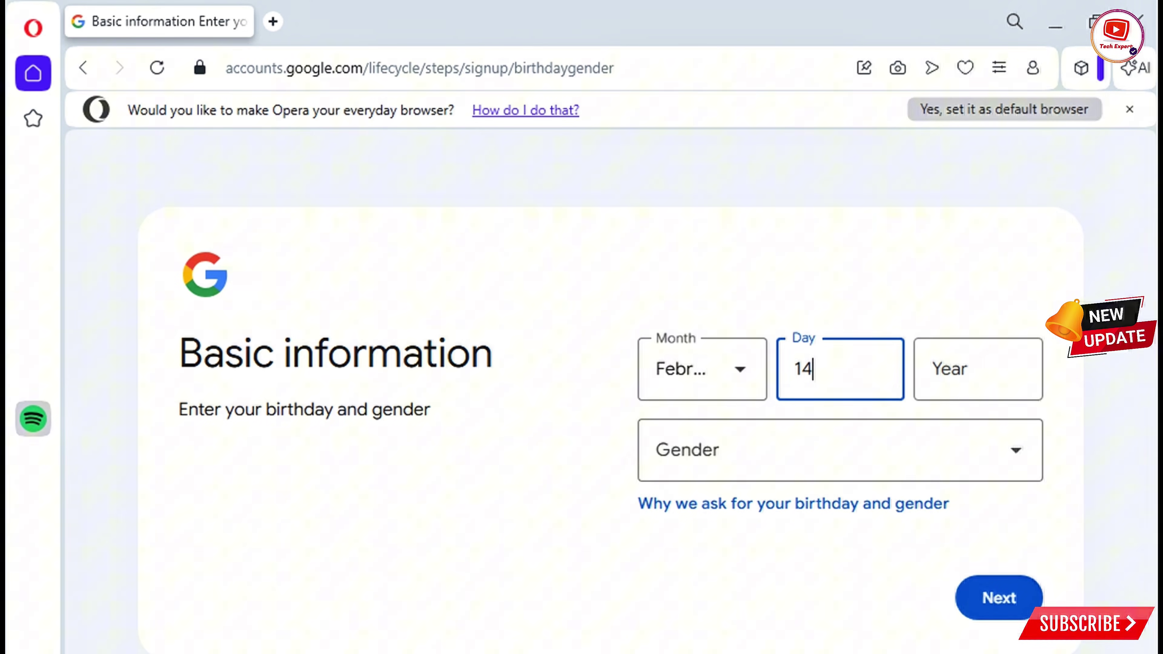
click(978, 369)
text(2002)
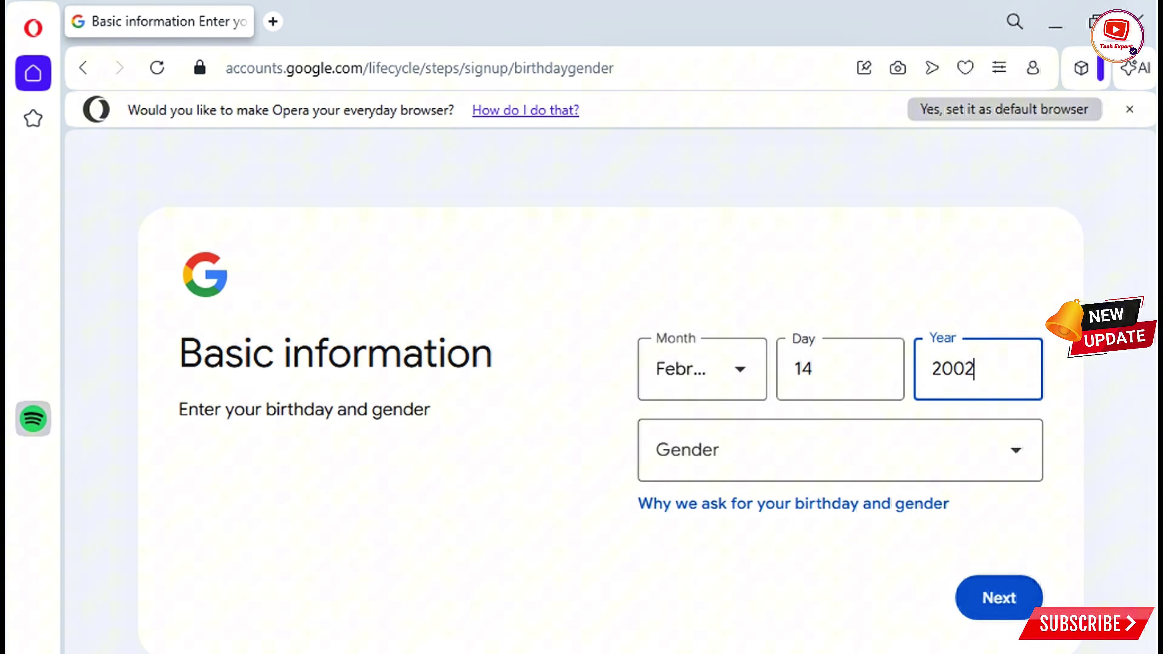
click(840, 450)
click(675, 571)
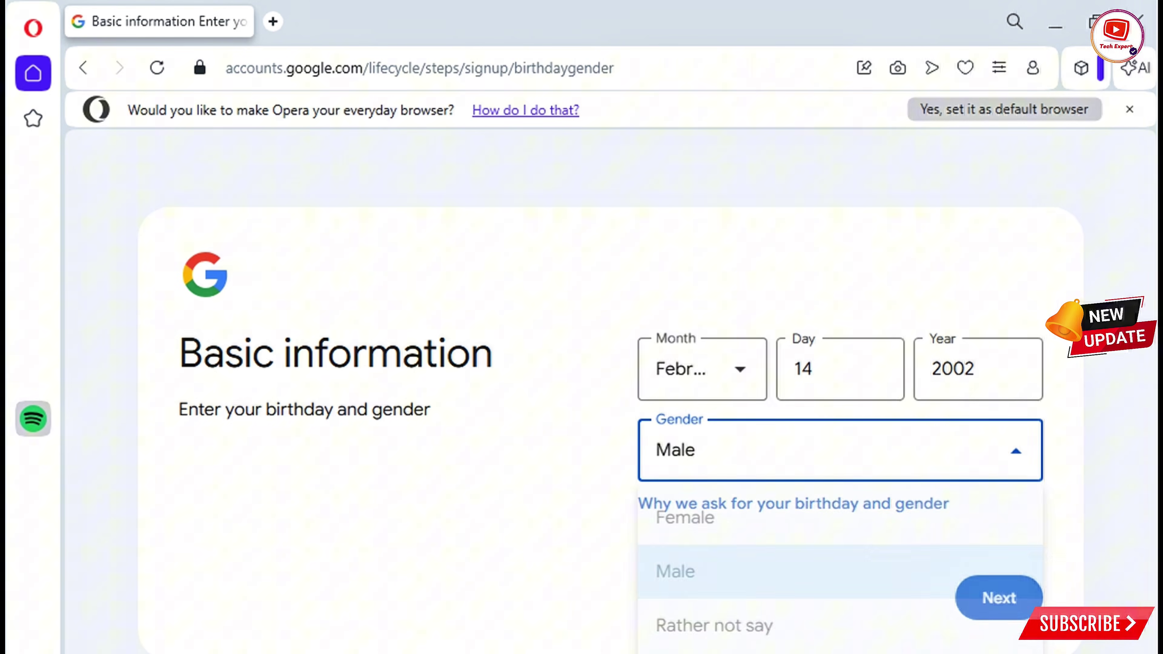
click(998, 598)
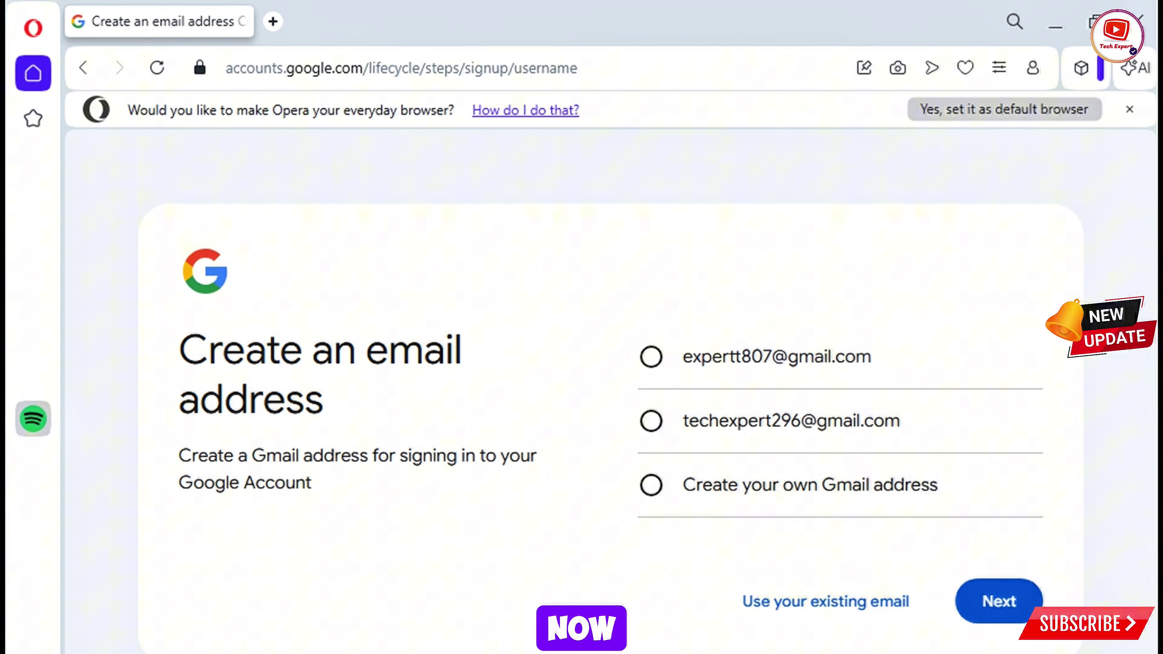
Step: Choose a custom Gmail address, enter the desired username, and submit it
click(651, 485)
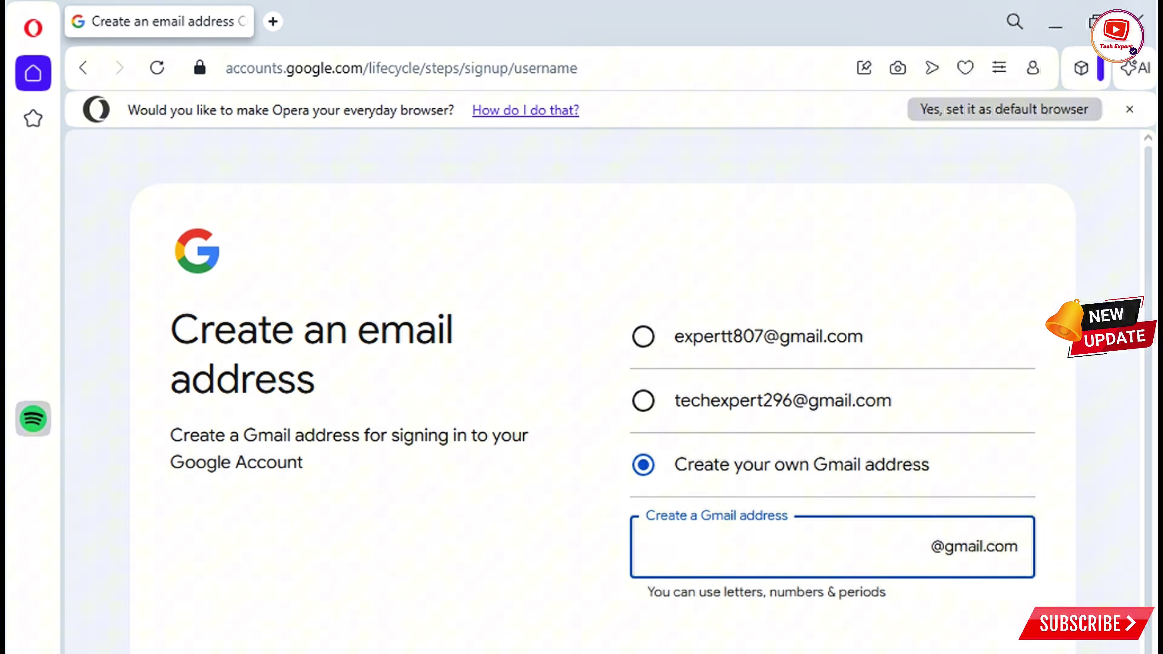
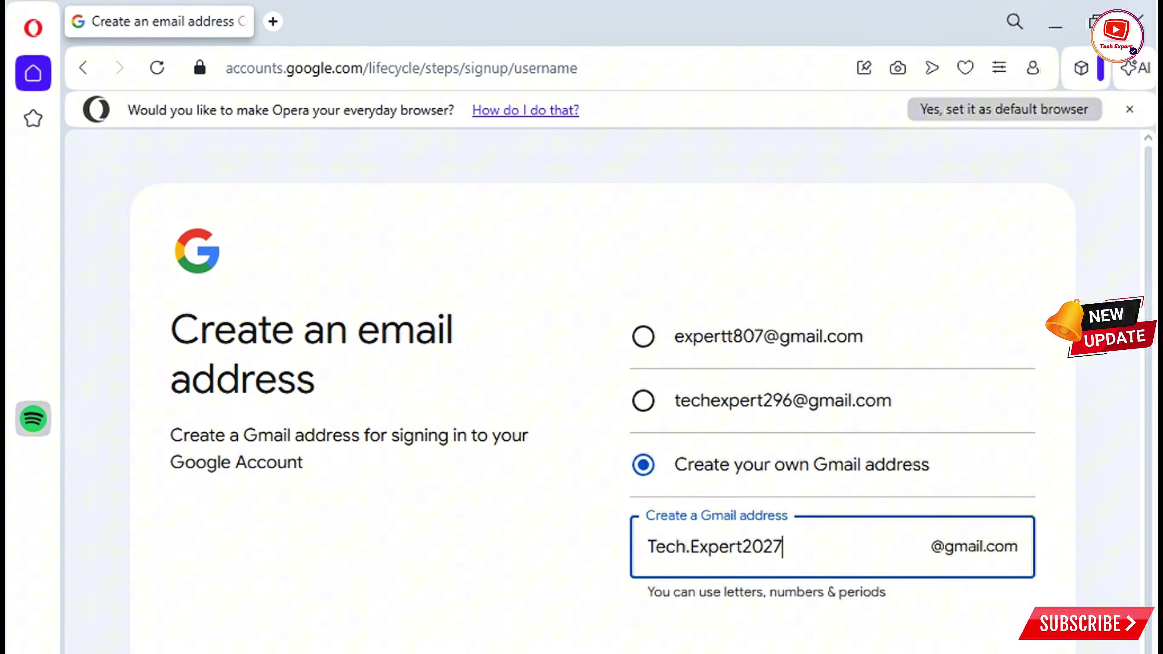
key(Return)
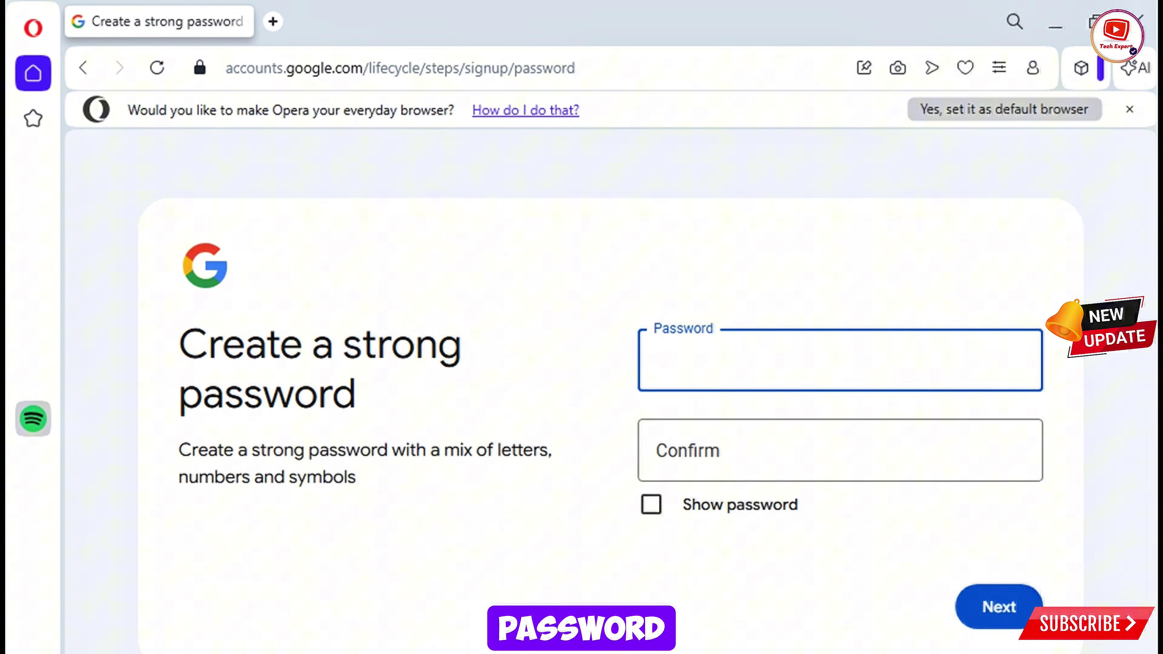
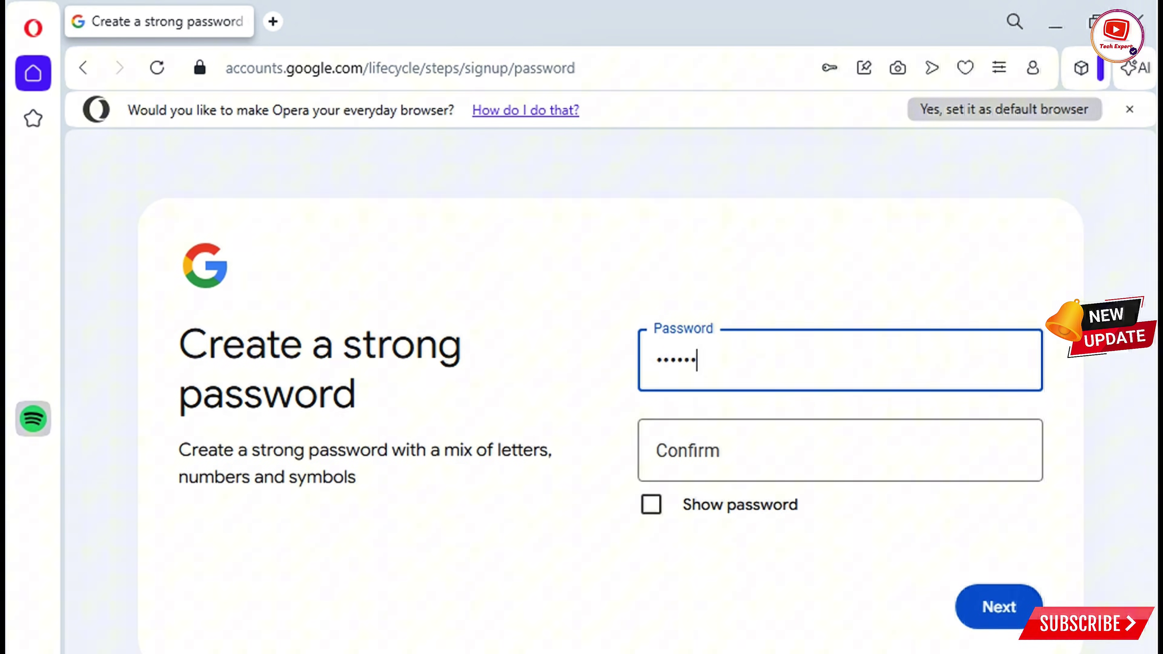
Step: Enter the account password in Password and Confirm, then submit it
click(840, 450)
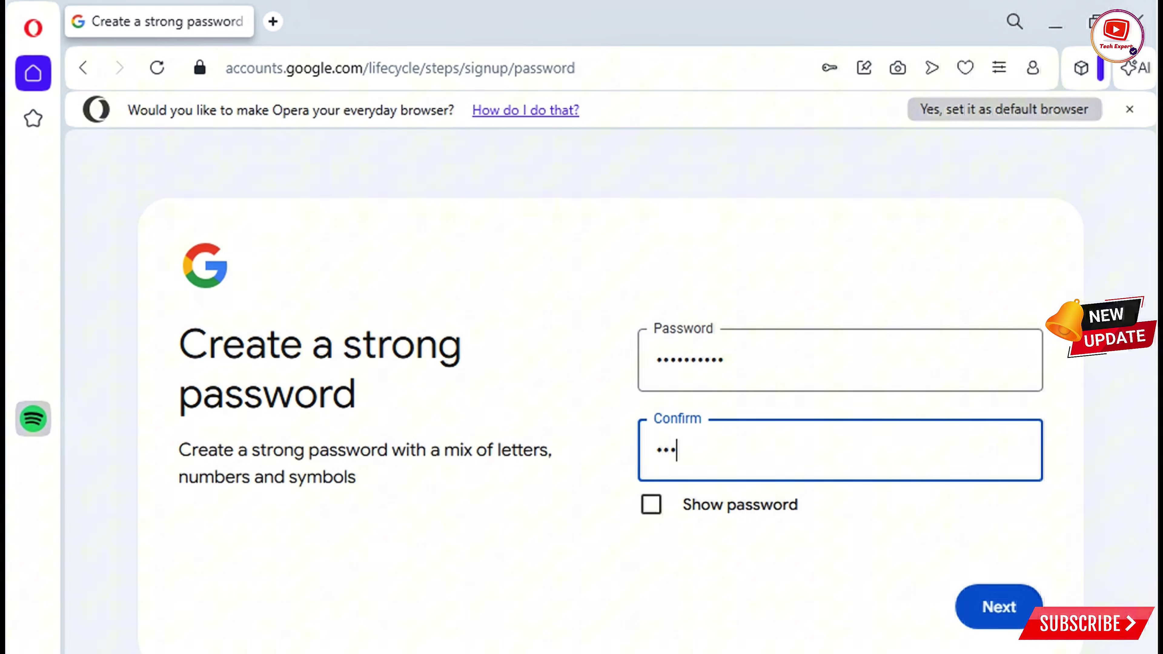
key(Return)
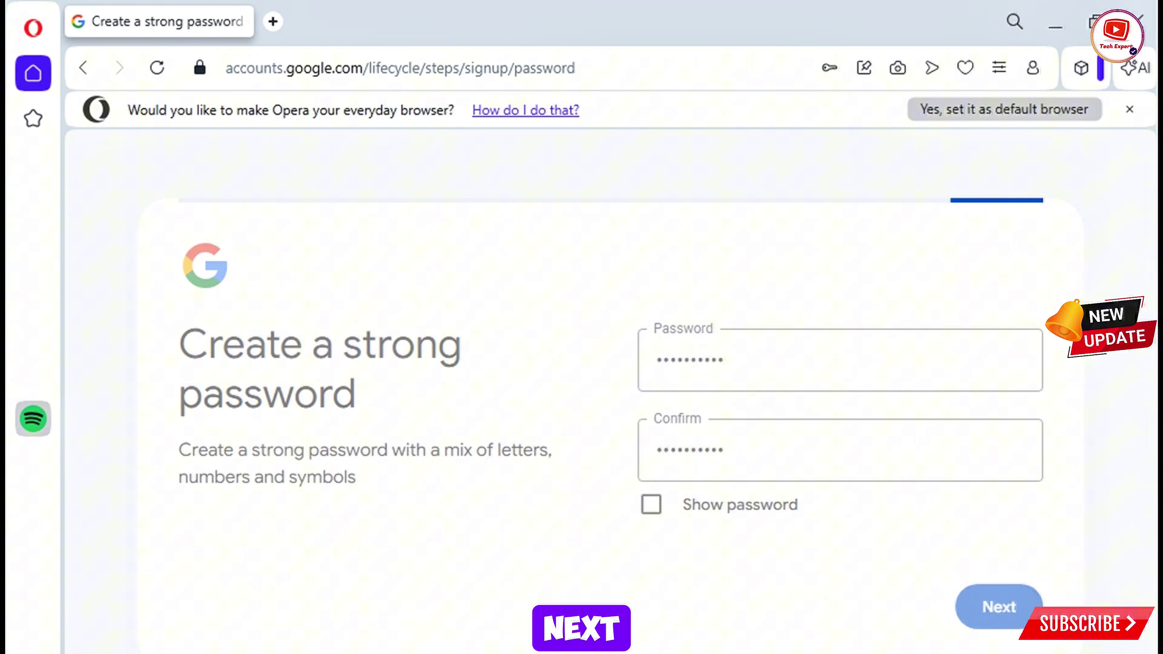